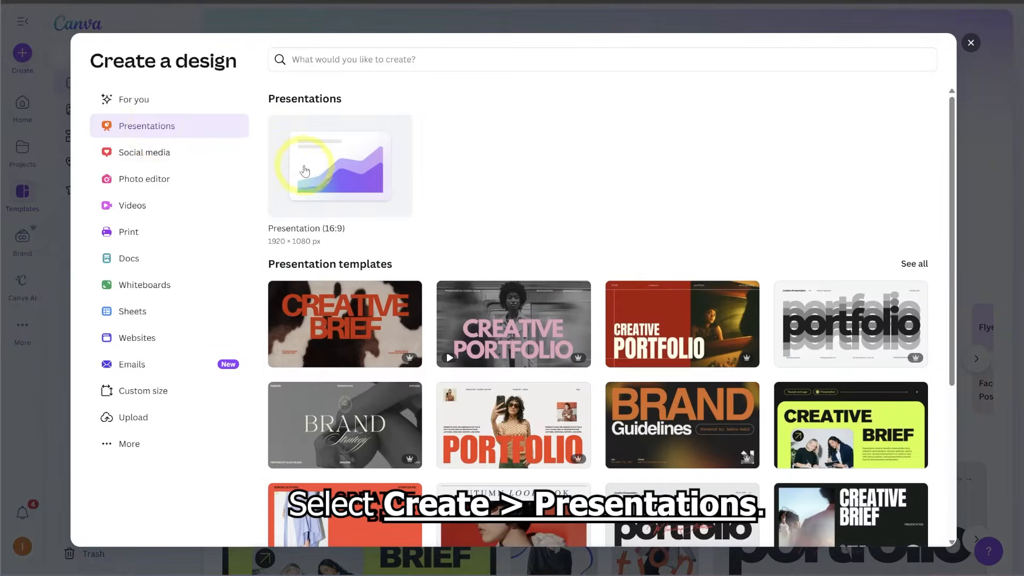
Create a blank 16:9 presentation and search the elements for "quarter circle frame".
left_click(330, 175)
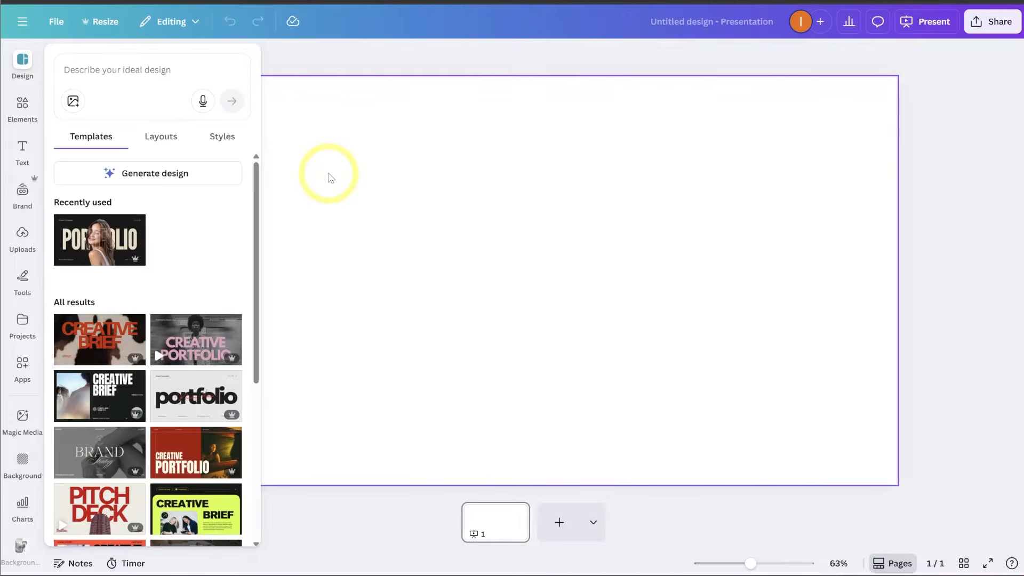
left_click(23, 107)
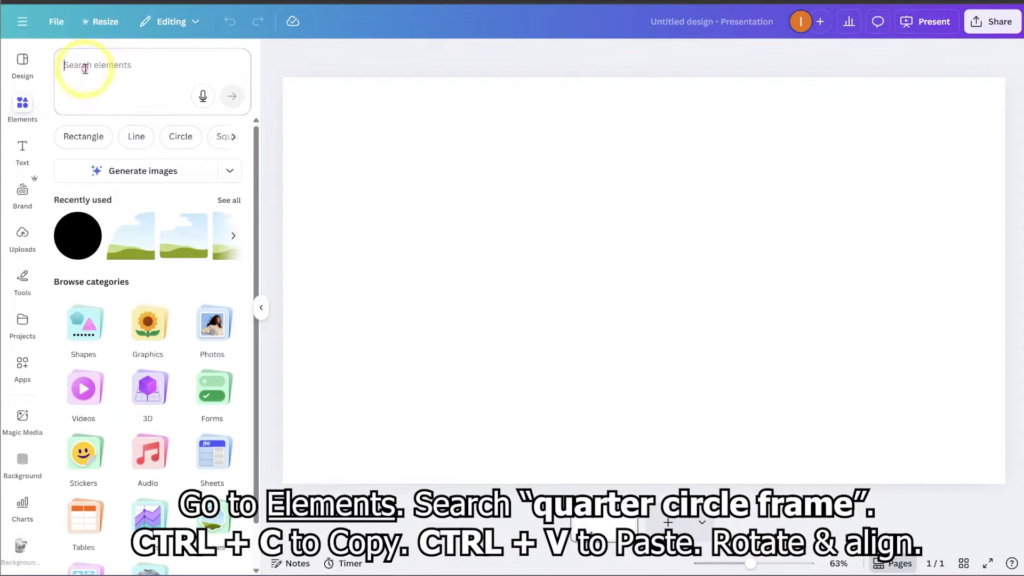
type("quarter circle")
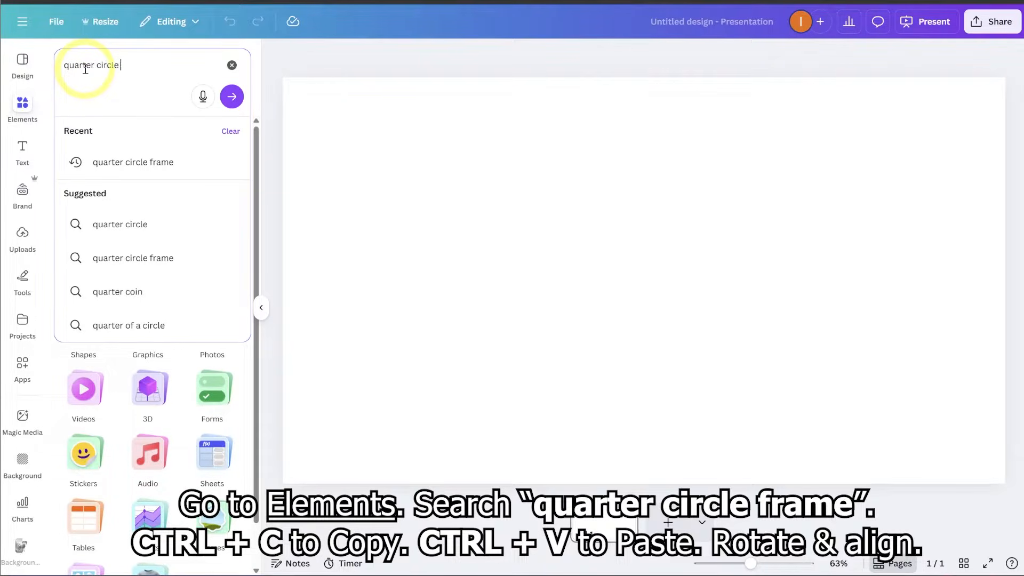
type(" frame")
key("Return")
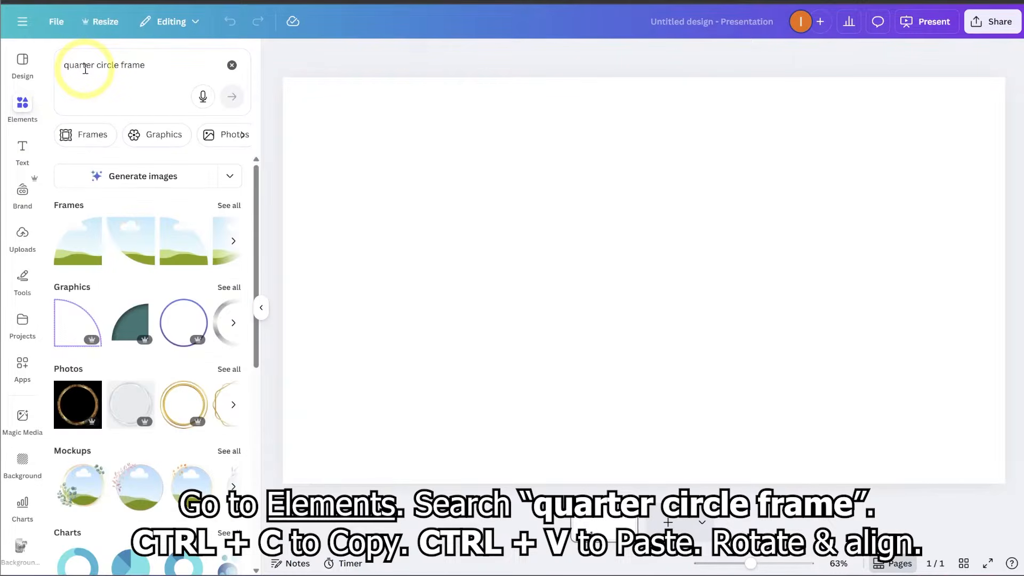
Add the first quarter circle frame, shrink it, and place it in the upper-left area of the page.
left_click(82, 242)
left_click(584, 281)
left_click_drag(747, 385, 673, 312)
left_click_drag(631, 279, 441, 191)
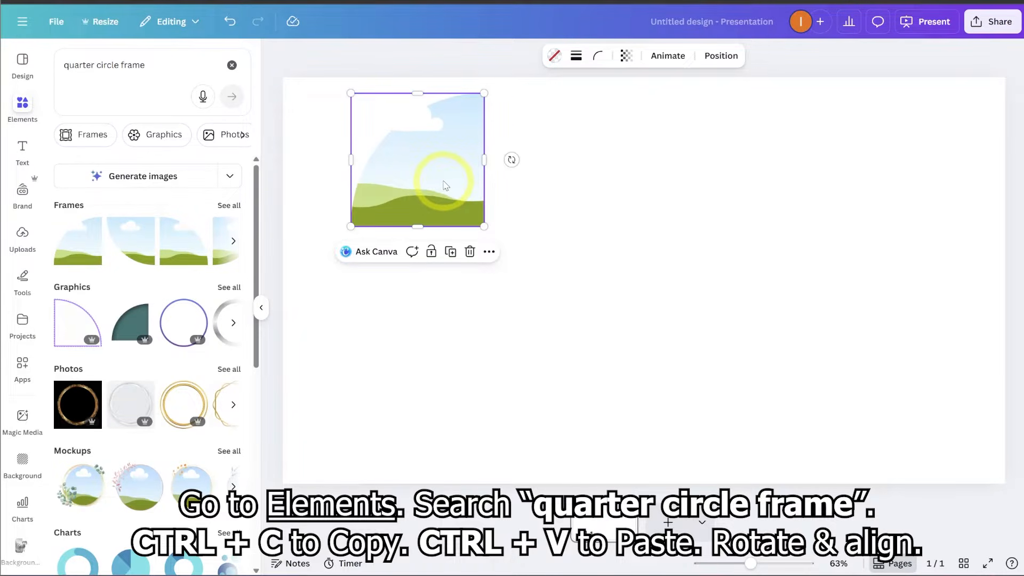
Duplicate the quarter frame, rotate the copy a quarter turn clockwise, and place it beside the original with a small gap.
key("ctrl+v")
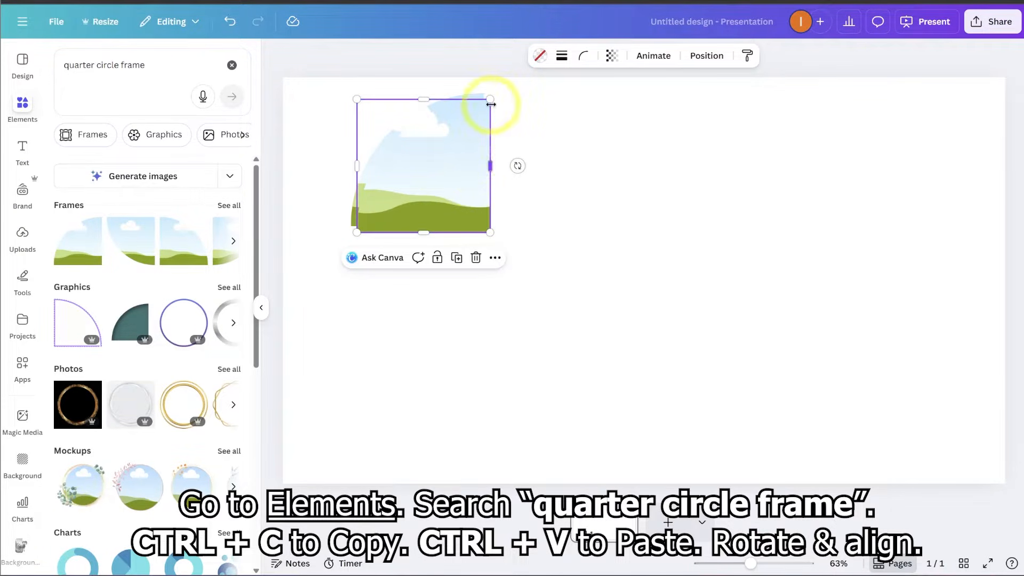
left_click_drag(518, 165, 427, 266)
left_click_drag(430, 182, 564, 171)
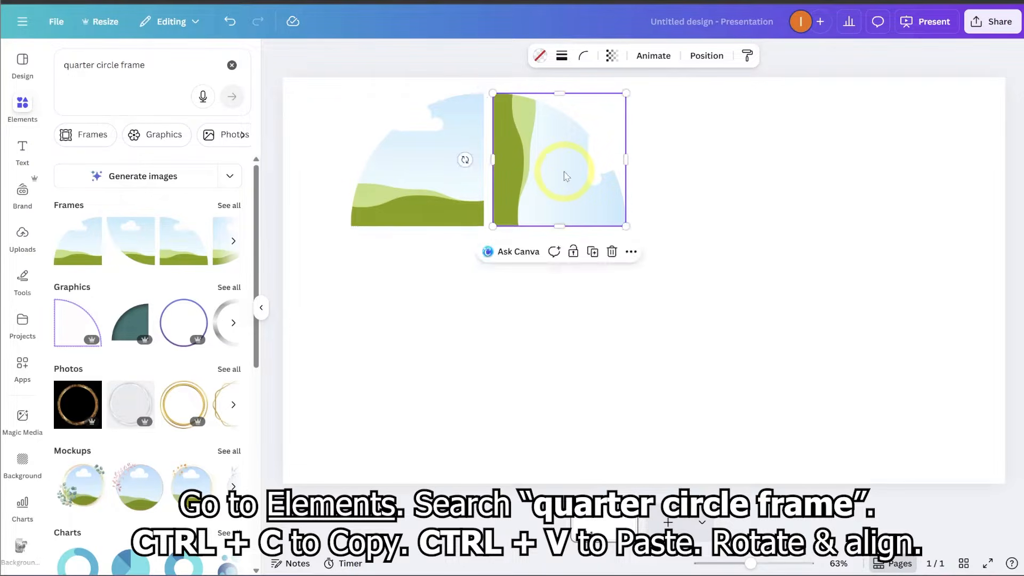
Copy both quarter frames, rotate the copies a half turn, and place them underneath to complete the four-part circle.
left_click_drag(602, 319, 417, 188)
key("ctrl+c")
key("ctrl+v")
left_click_drag(660, 167, 291, 164)
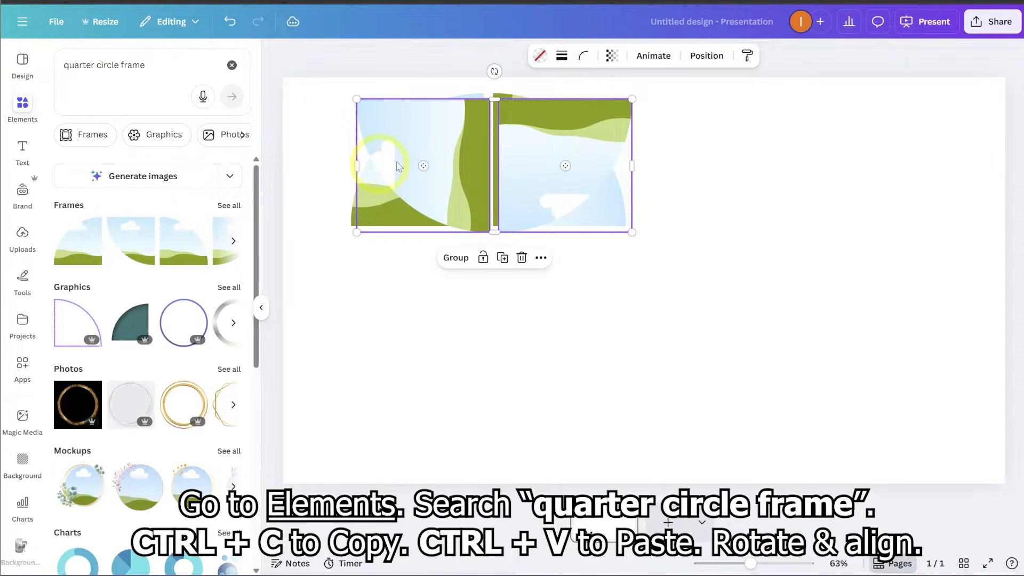
left_click_drag(534, 151, 532, 287)
left_click(725, 176)
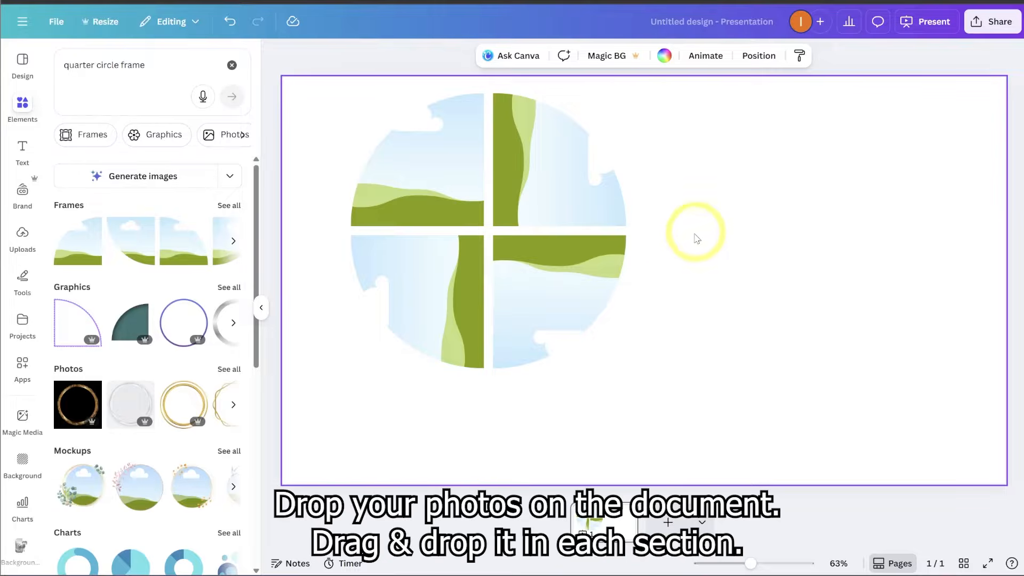
Bring the INDIA, JAPAN, PHILIPPINES and VIETNAM images from the Photos folder onto the Canva page.
left_click(502, 572)
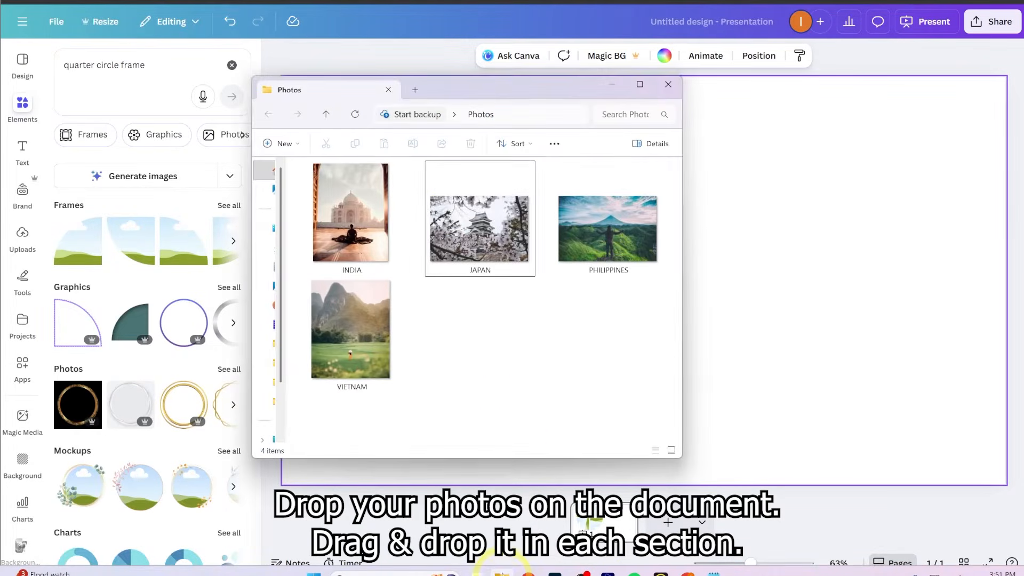
left_click_drag(507, 92, 305, 133)
left_click(300, 281)
left_click_drag(419, 425, 770, 254)
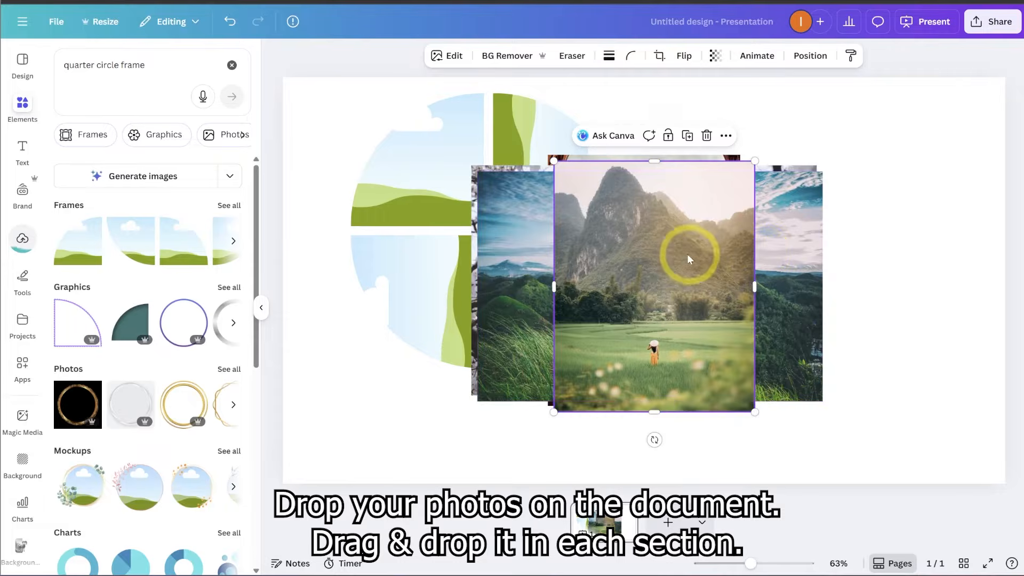
Fill the upper-left frame with the Japan castle photo and the upper-right frame with the Vietnam field photo.
left_click_drag(695, 265, 801, 324)
left_click(595, 247)
left_click_drag(595, 248, 442, 168)
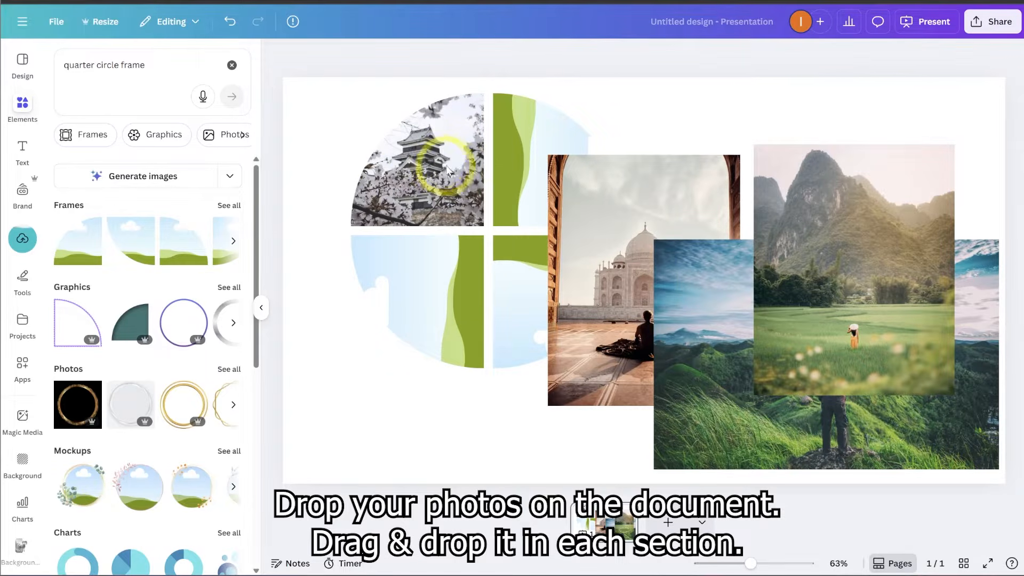
left_click(852, 217)
left_click_drag(876, 220, 536, 150)
left_click(593, 187)
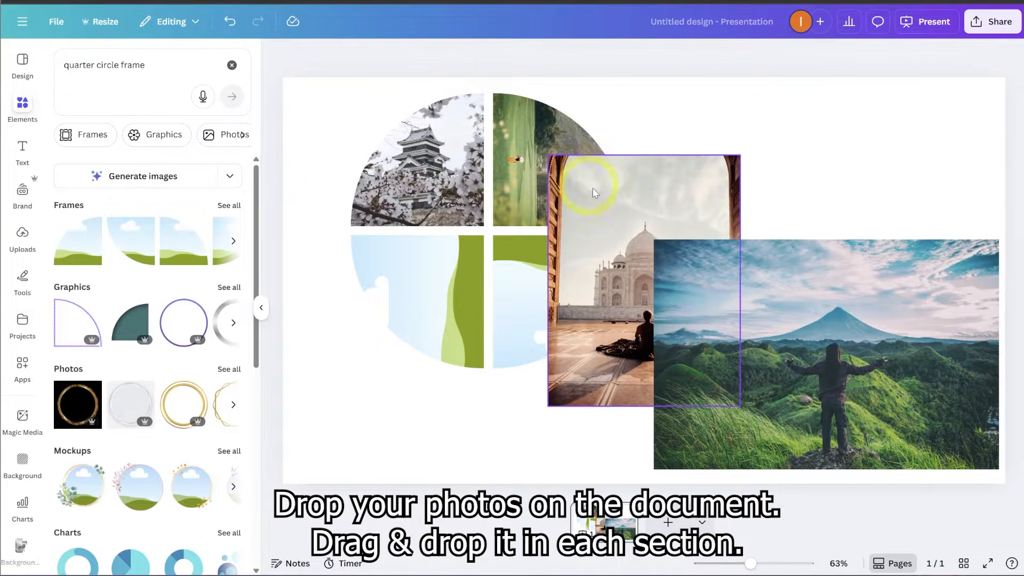
Fill the lower-left frame with the India photo and the lower-right frame with the Philippines photo.
left_click(617, 286)
left_click_drag(617, 285, 437, 306)
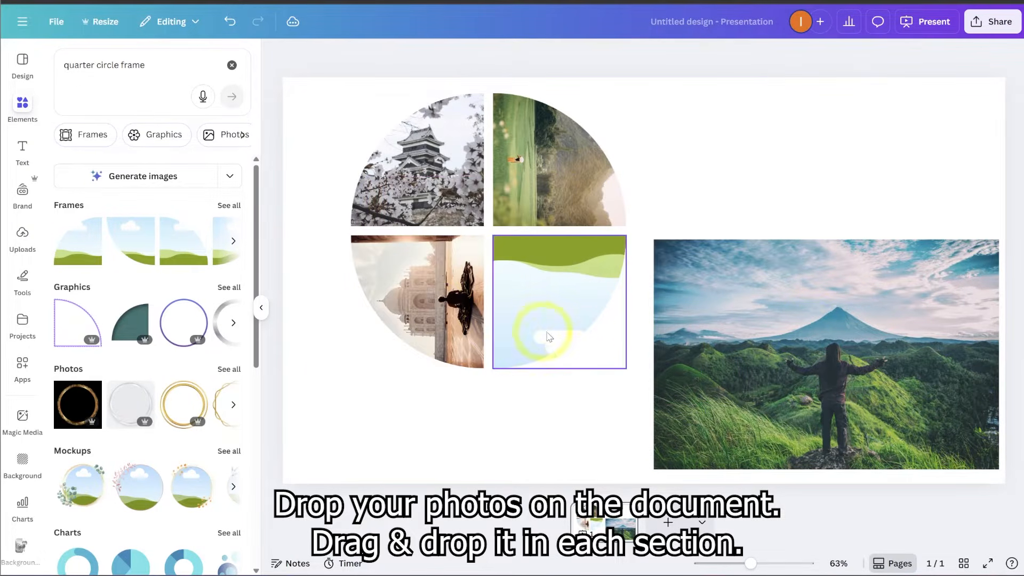
left_click(780, 322)
left_click_drag(780, 322, 558, 275)
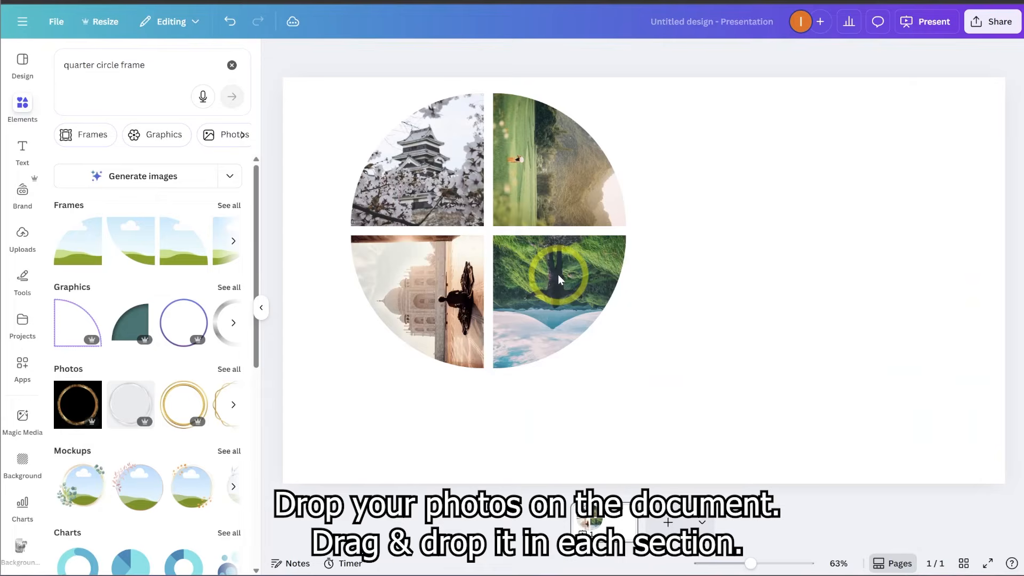
Group the four photo-filled quarter frames into one object.
left_click_drag(658, 388, 328, 108)
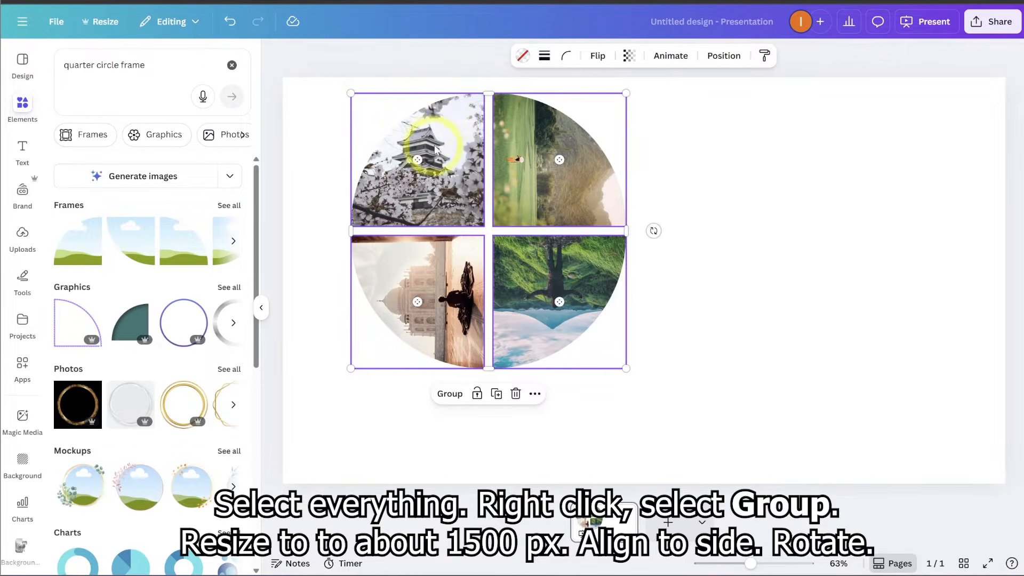
right_click(456, 148)
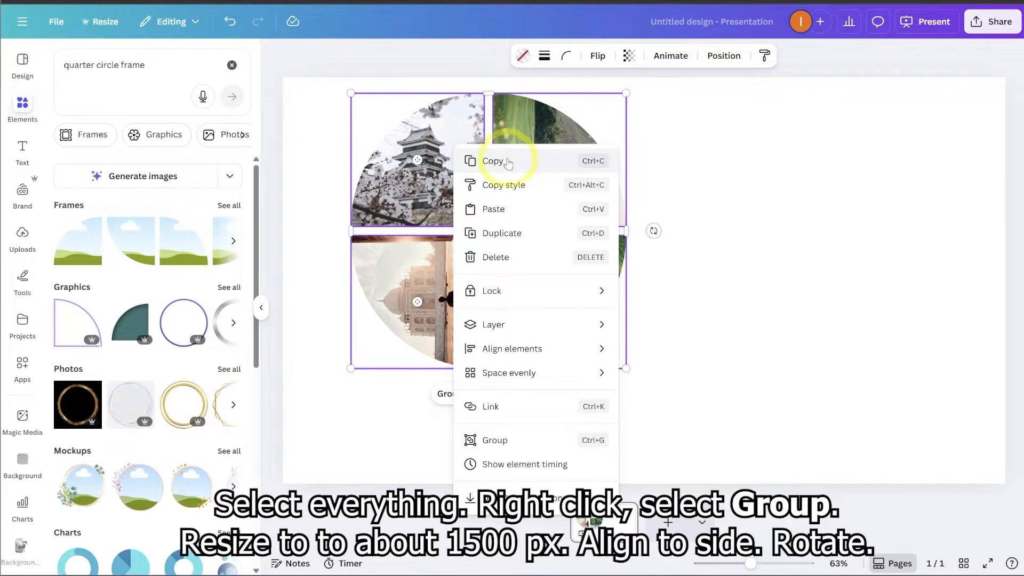
left_click(495, 441)
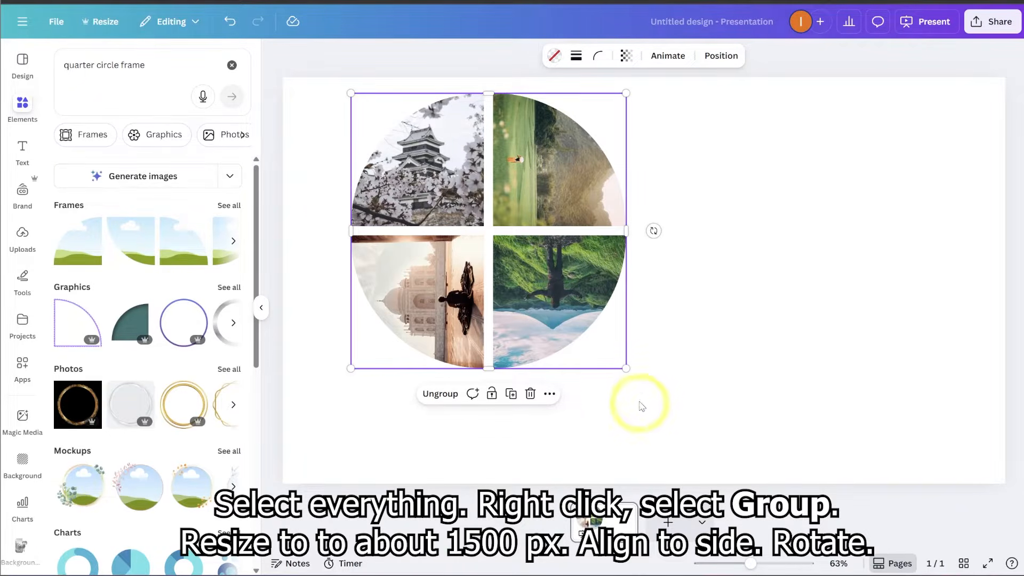
Enlarge the photo wheel to about 1500 px, centre it on the page's left edge, and rotate it so the Vietnam quarter faces right.
left_click_drag(626, 369, 865, 496)
left_click_drag(815, 92, 945, 30)
left_click_drag(716, 300, 366, 319)
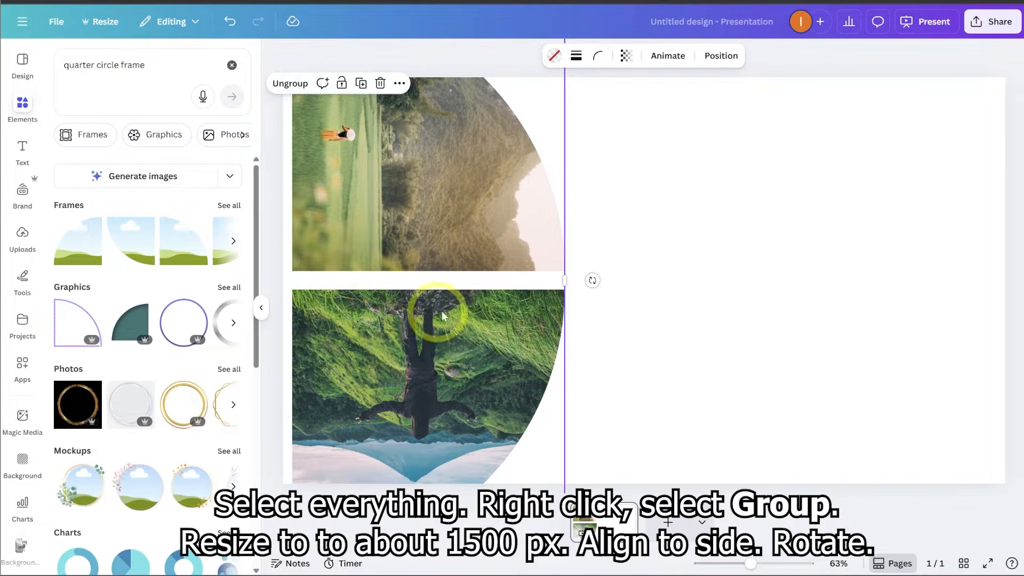
left_click_drag(592, 280, 469, 468)
Replace the element search with "circle".
left_click_drag(158, 67, 82, 58)
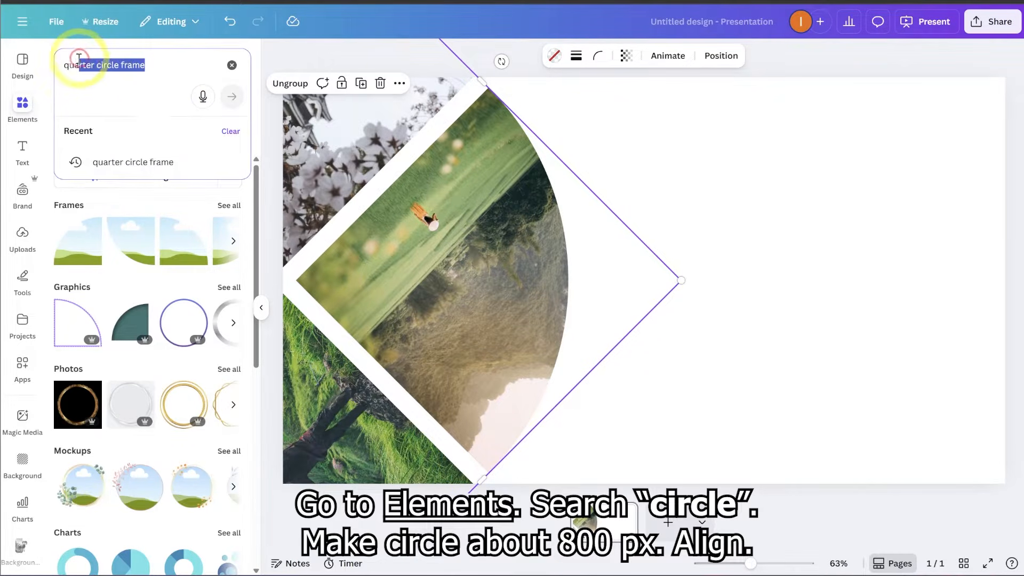
key("BackSpace")
type("ci")
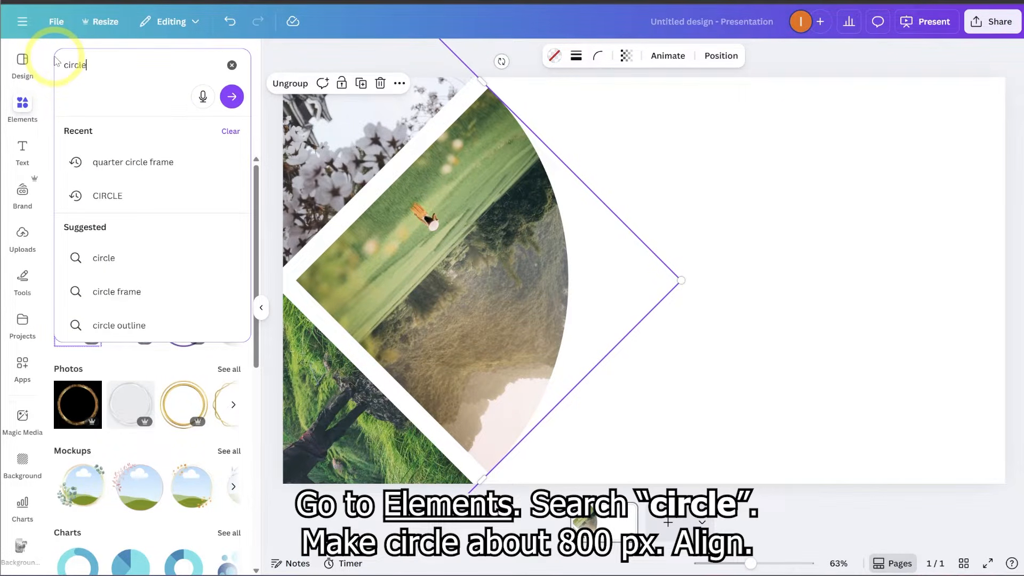
type("rcle")
key("Return")
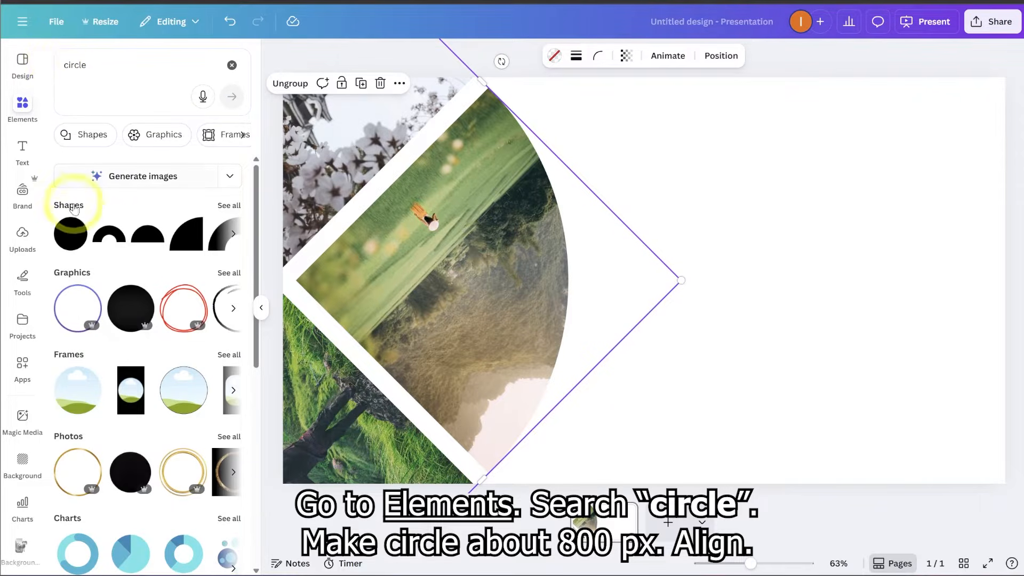
Add the solid circle shape, enlarge it to about 800 px, and centre it over the photo wheel on the page's left edge.
left_click(69, 236)
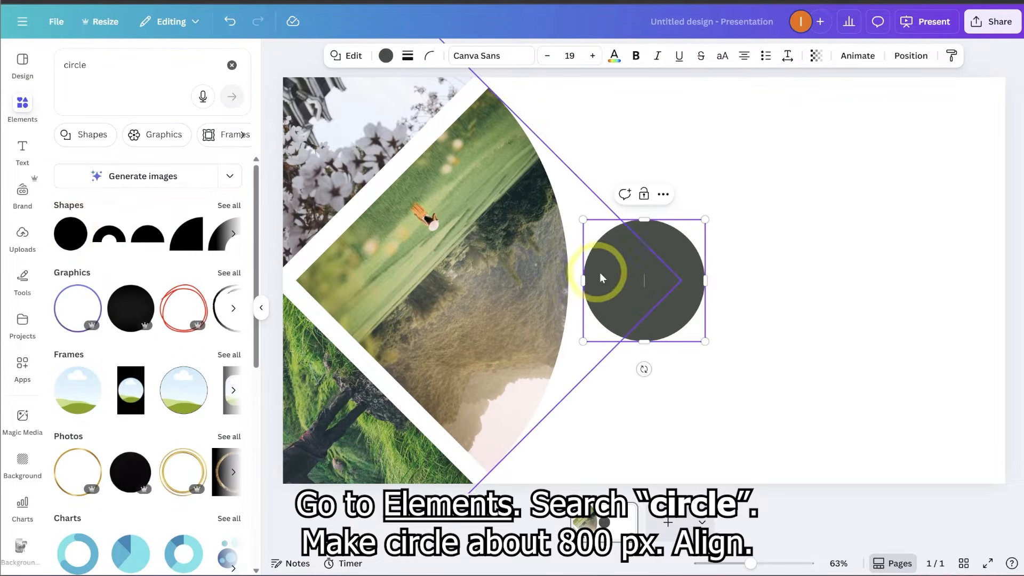
left_click_drag(706, 342, 817, 452)
left_click_drag(585, 219, 490, 182)
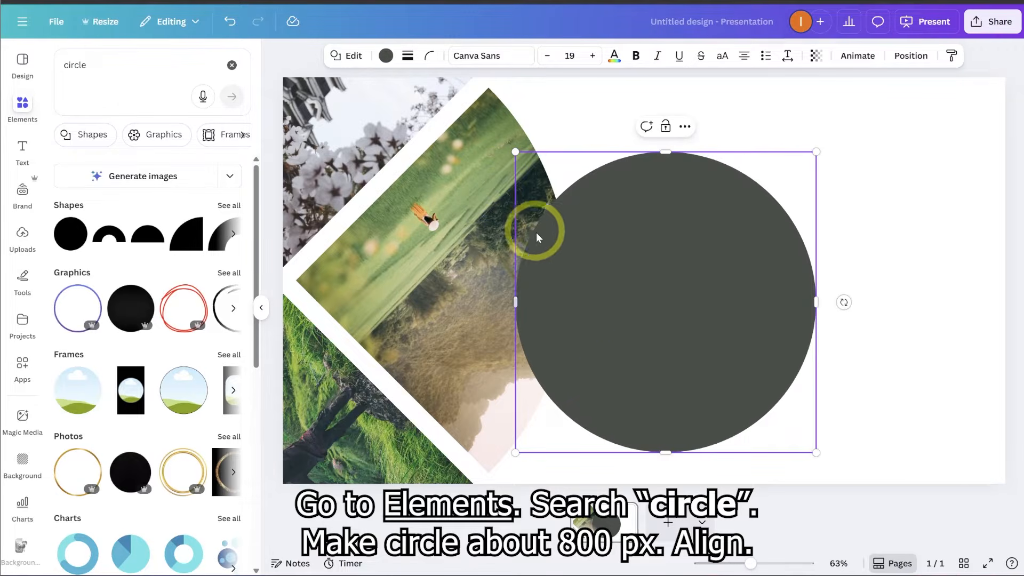
left_click_drag(719, 287, 350, 266)
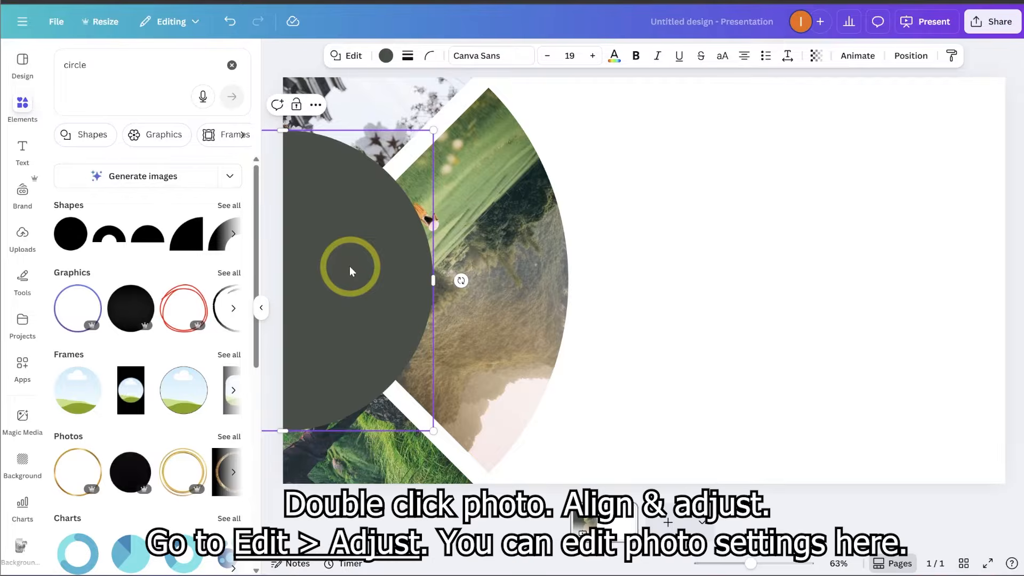
Crop the Vietnam photo within its frame, rotating it -135 to stand upright and enlarging it to cover the visible quarter.
double_click(513, 248)
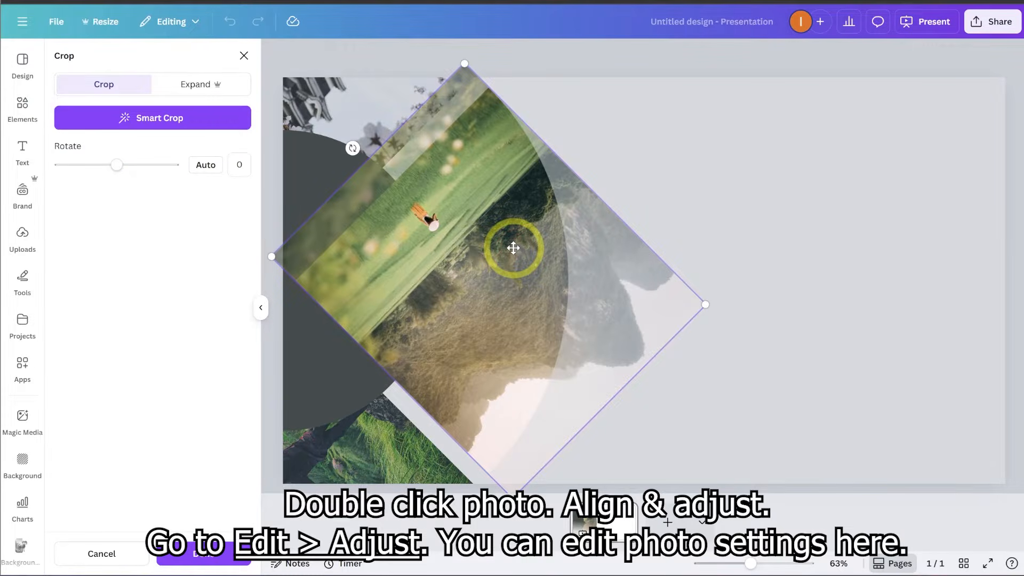
left_click_drag(354, 152, 491, 351)
left_click_drag(750, 564, 741, 564)
left_click_drag(395, 453, 412, 448)
left_click_drag(671, 107, 642, 145)
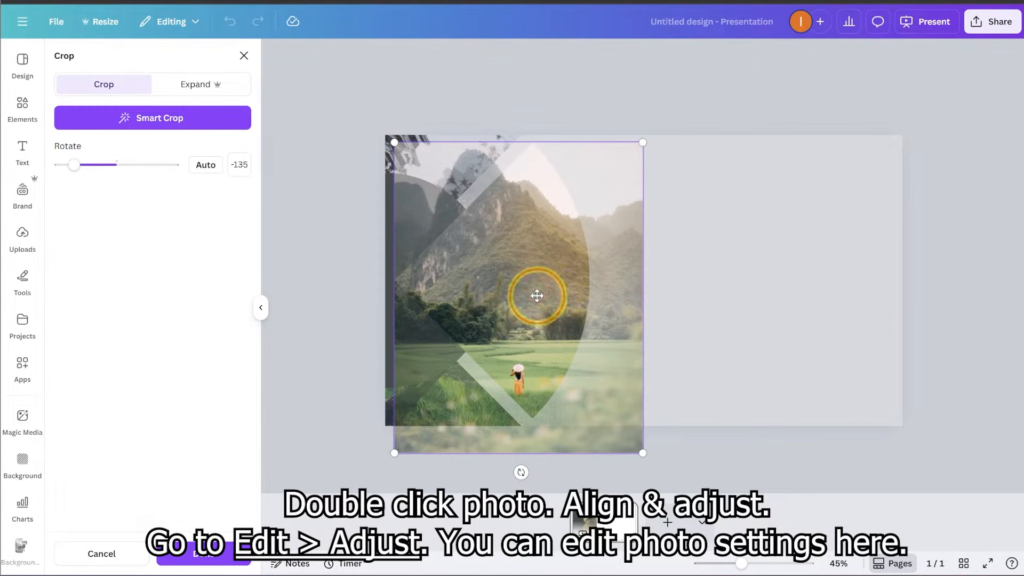
left_click_drag(643, 453, 653, 465)
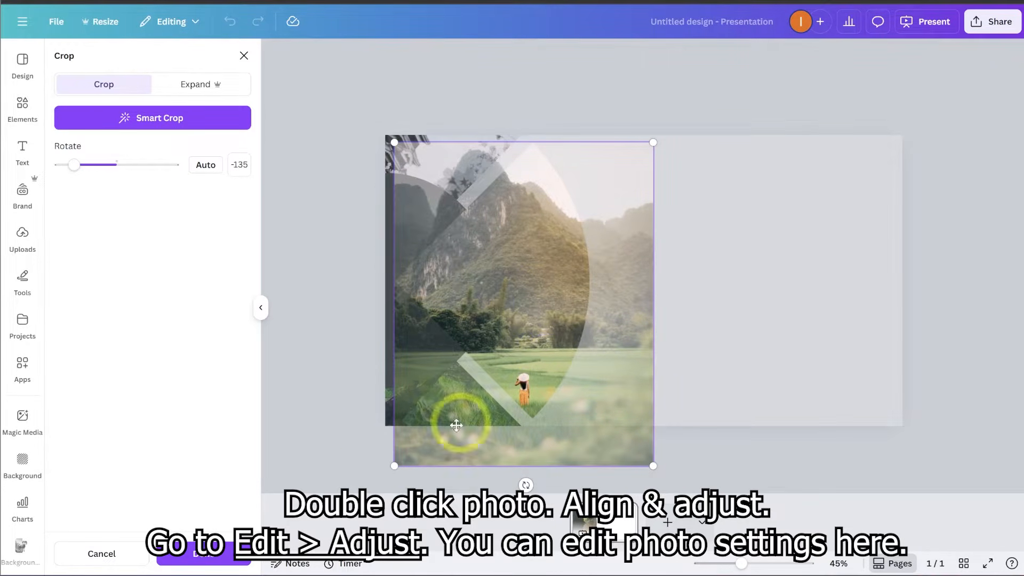
left_click(220, 567)
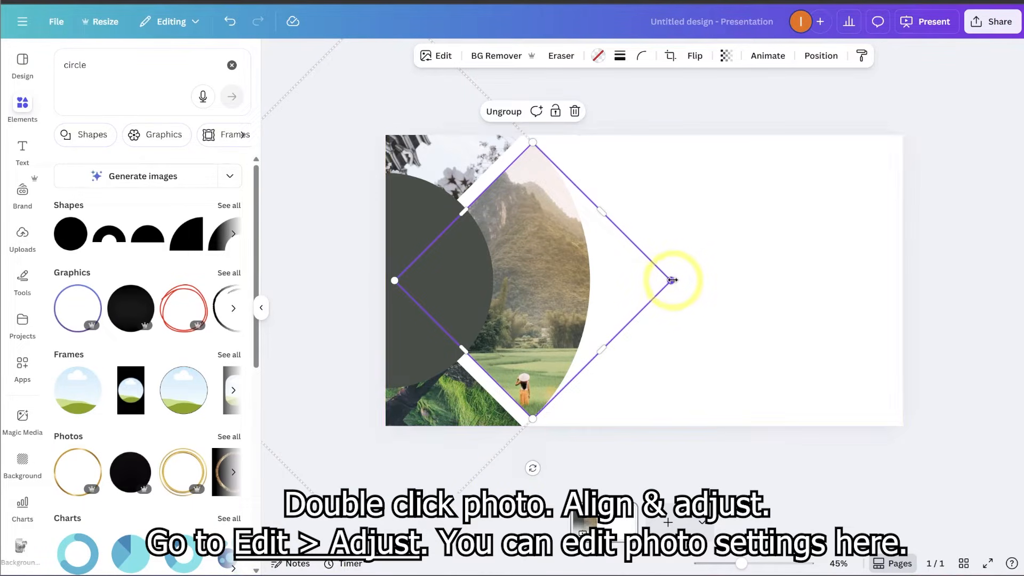
Increase the saturation of the Vietnam photo.
left_click(447, 60)
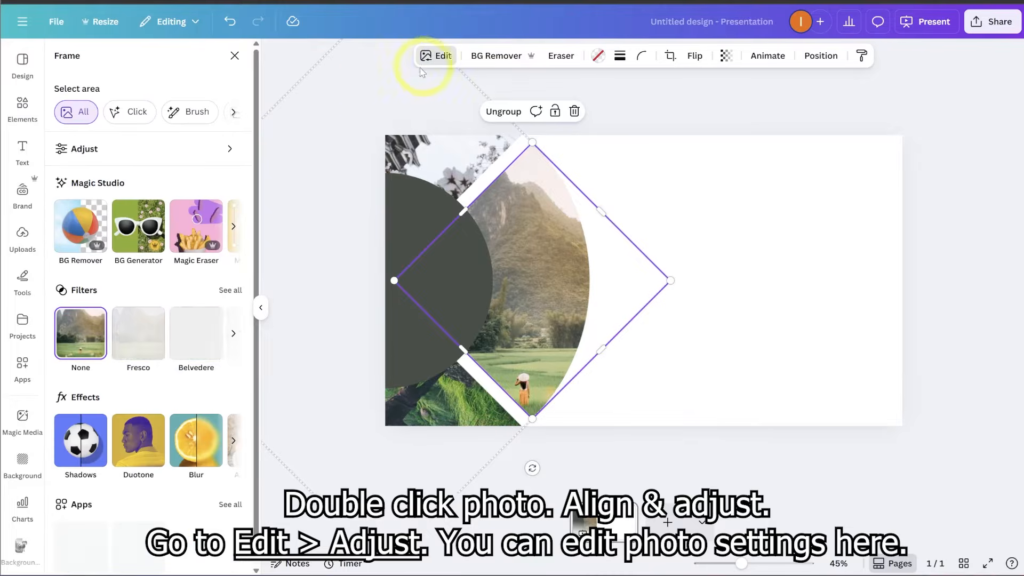
left_click(152, 150)
left_click_drag(258, 304, 269, 455)
scroll(163, 380, "down", 1)
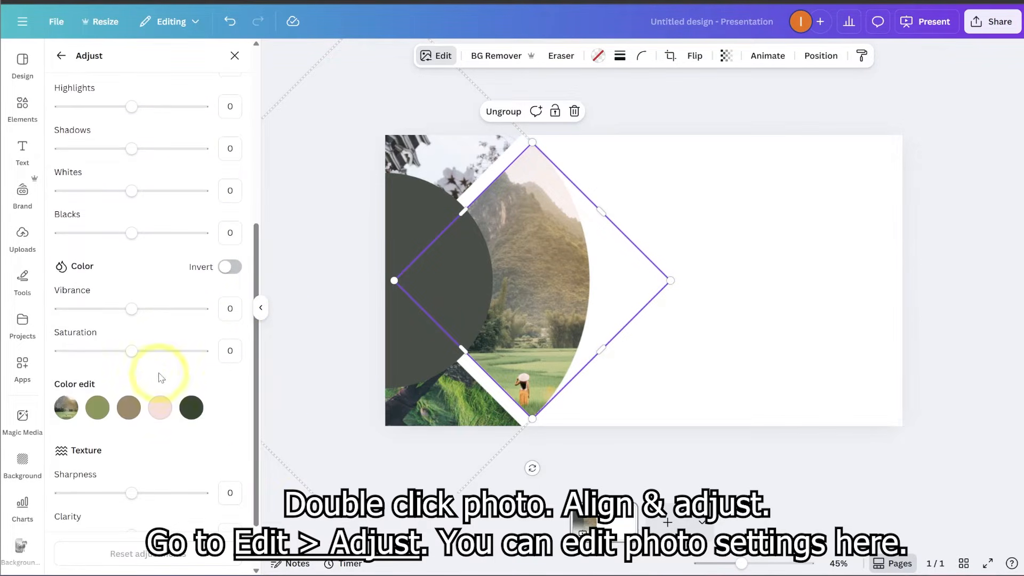
left_click_drag(132, 351, 158, 352)
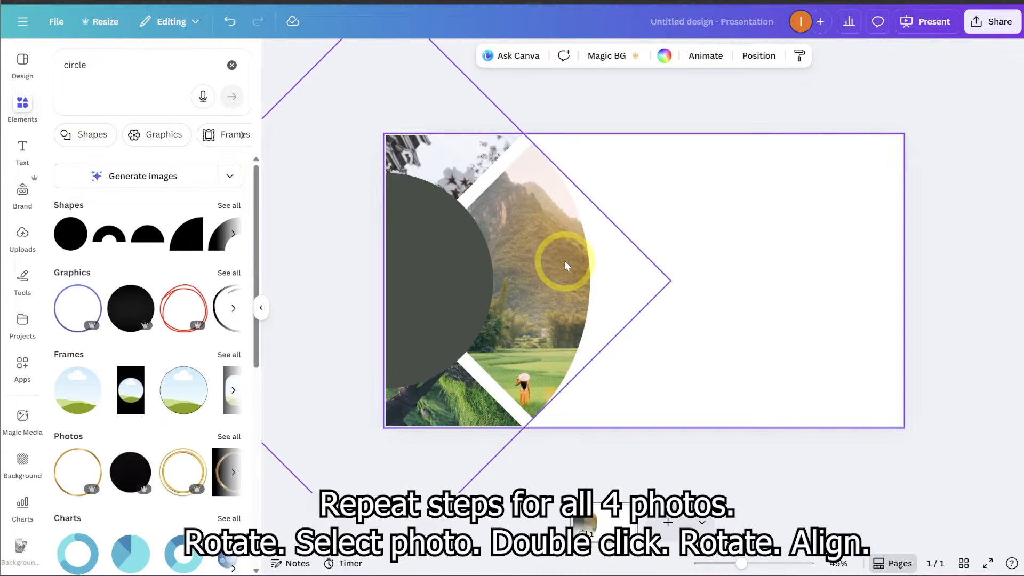
Rotate the photo wheel so the Japanese castle photo faces right, then rotate that photo -135 within its crop to stand upright.
left_click(565, 260)
left_click_drag(548, 119, 571, 465)
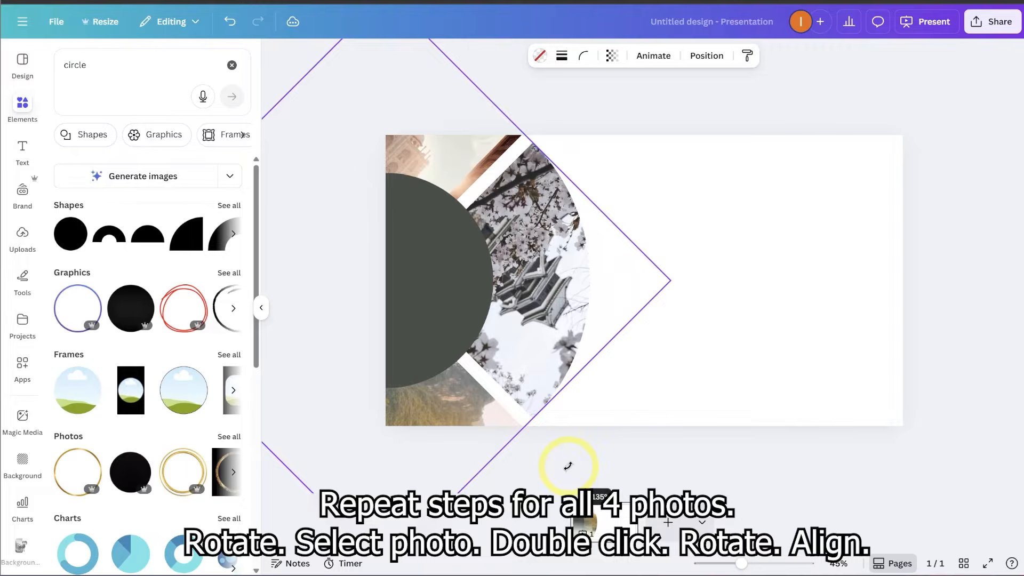
left_click(532, 266)
double_click(532, 262)
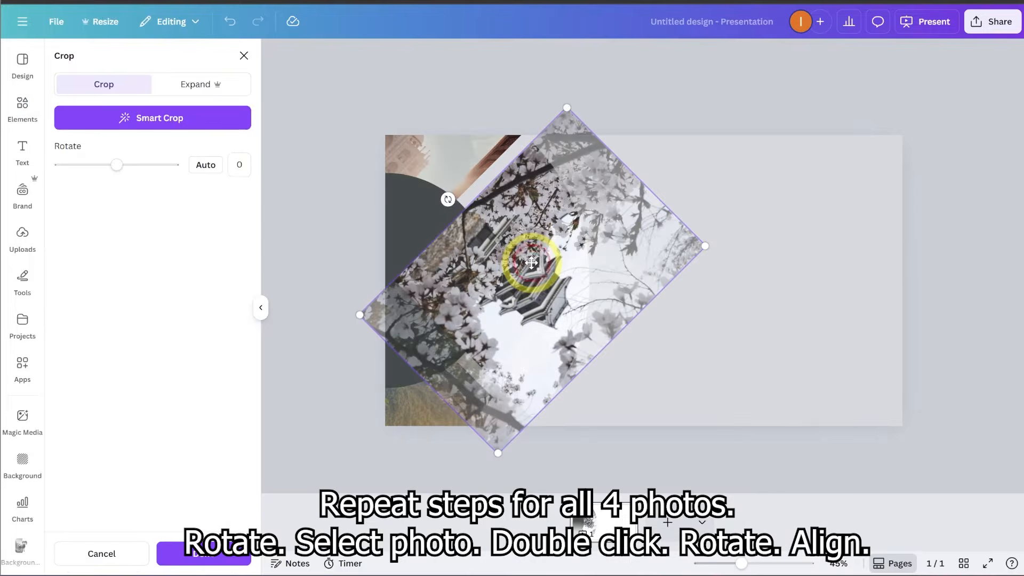
left_click_drag(448, 200, 535, 368)
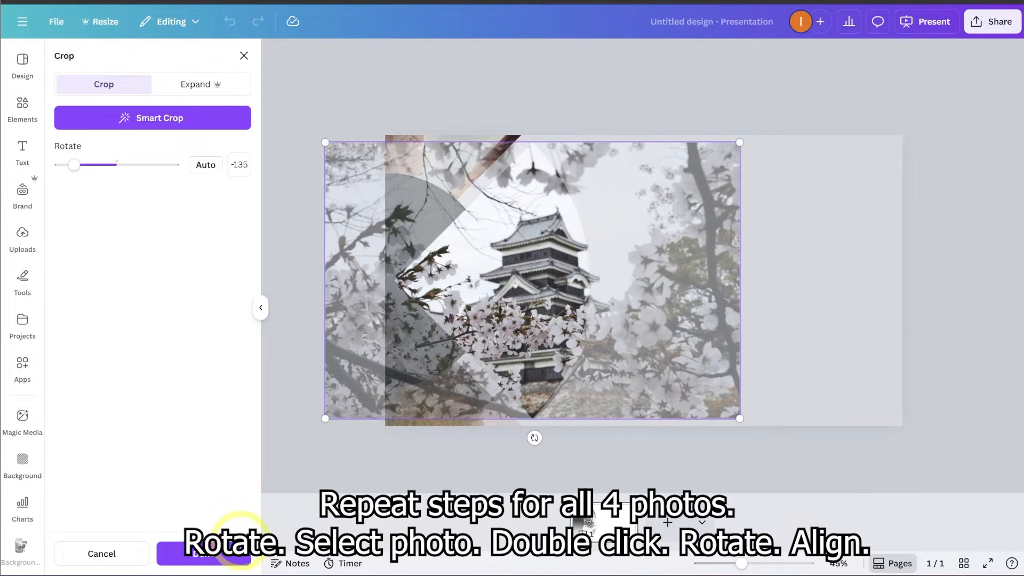
left_click(235, 555)
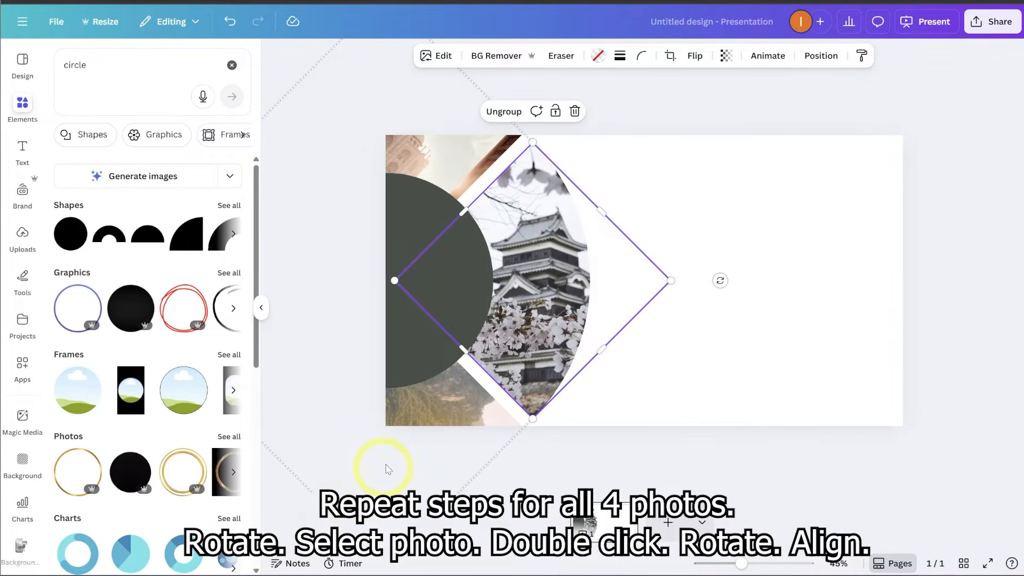
Rotate the wheel to bring the Taj Mahal photo around, and crop it upright at -135, resized and repositioned to fill its quarter.
left_click(635, 266)
left_click(552, 229)
left_click_drag(548, 118, 549, 443)
left_click(528, 305)
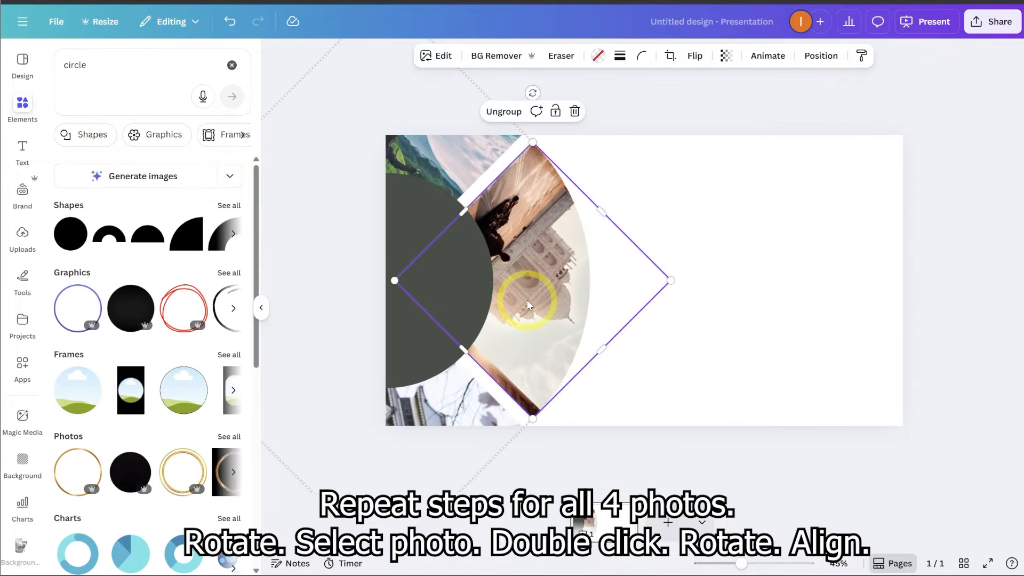
double_click(527, 301)
left_click_drag(429, 179, 531, 342)
left_click_drag(670, 99, 638, 143)
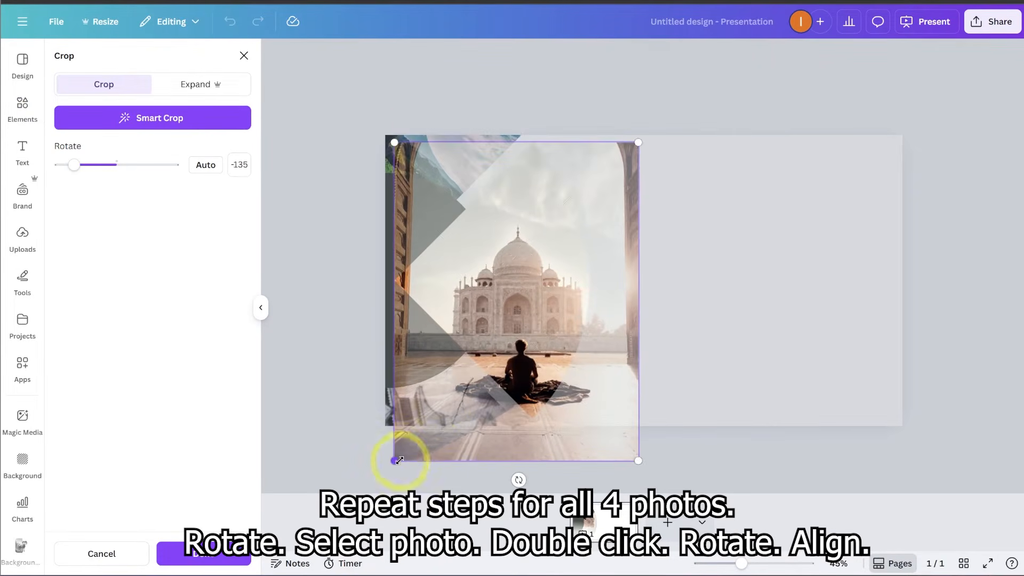
left_click_drag(550, 356, 548, 347)
left_click_drag(643, 462, 663, 468)
left_click_drag(544, 314, 552, 319)
left_click(699, 318)
left_click(699, 318)
Rotate the wheel to the mountain photo with the standing hiker and turn that photo upright within its crop.
left_click(567, 280)
left_click_drag(547, 118, 550, 444)
double_click(533, 300)
left_click_drag(446, 201, 534, 344)
left_click(577, 109)
Recolour the centre circle and the slide background with the dark teal photo colour taken from the mountain photo.
left_click(424, 217)
left_click(389, 63)
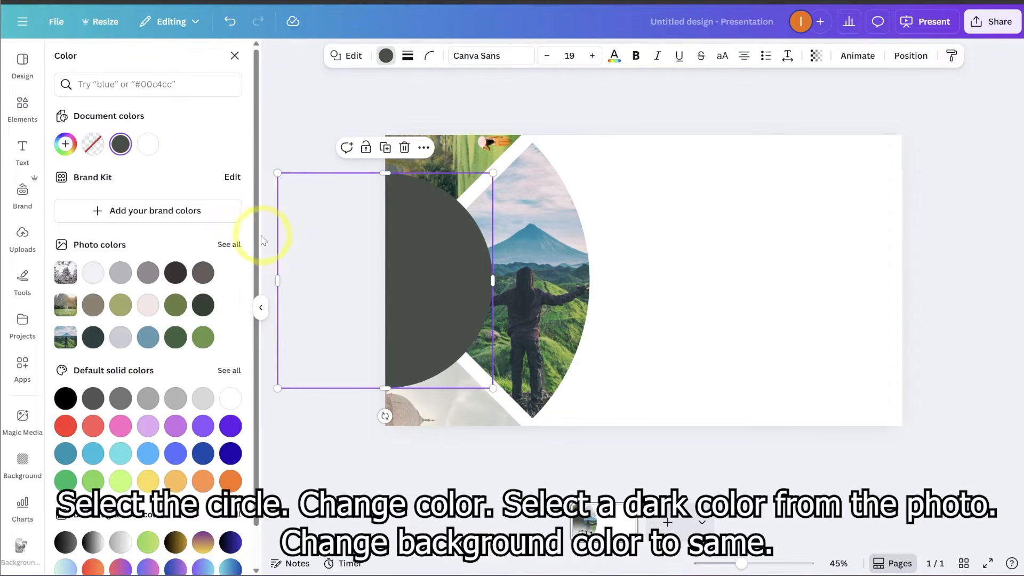
left_click(226, 246)
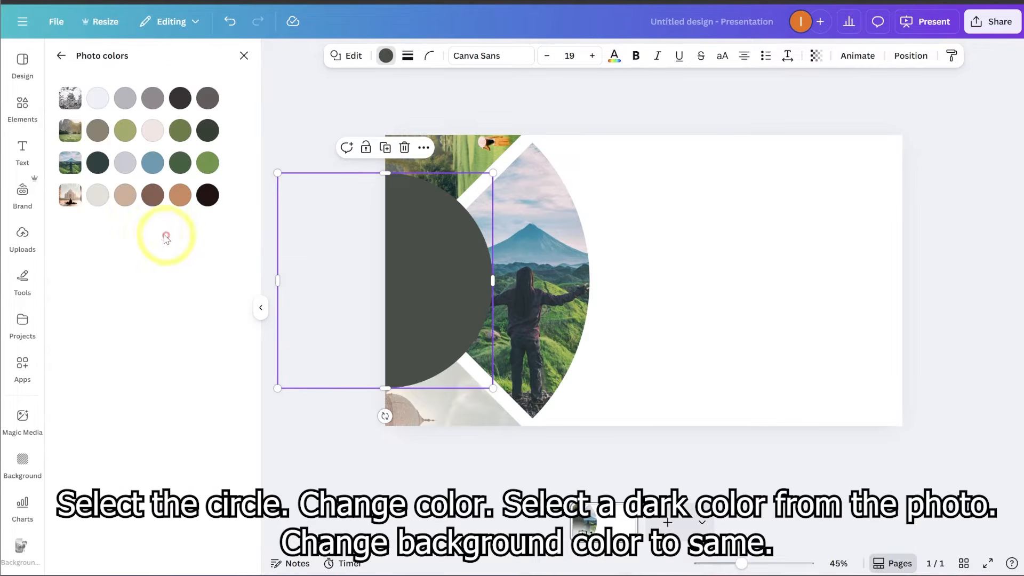
left_click(97, 163)
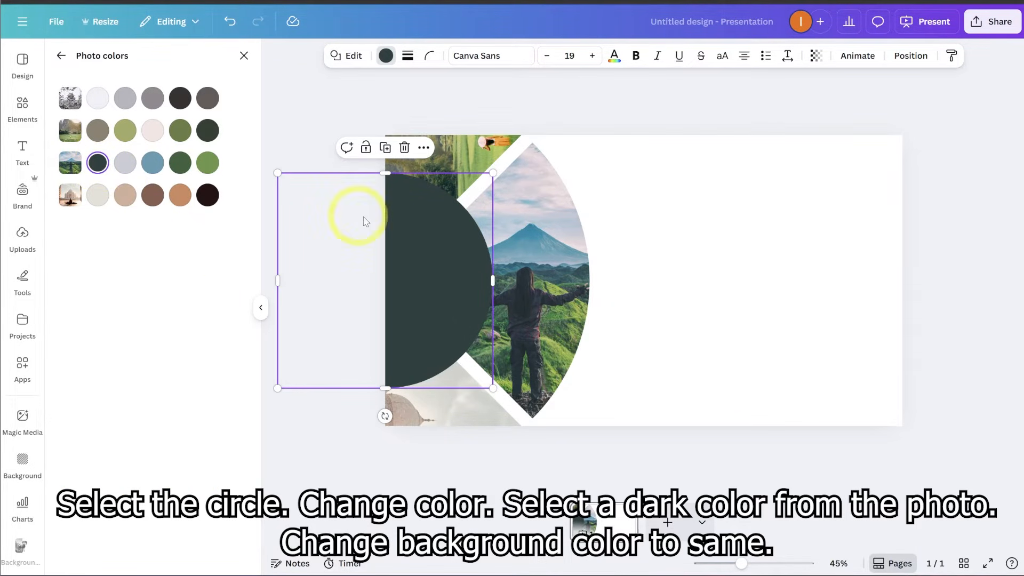
left_click(705, 209)
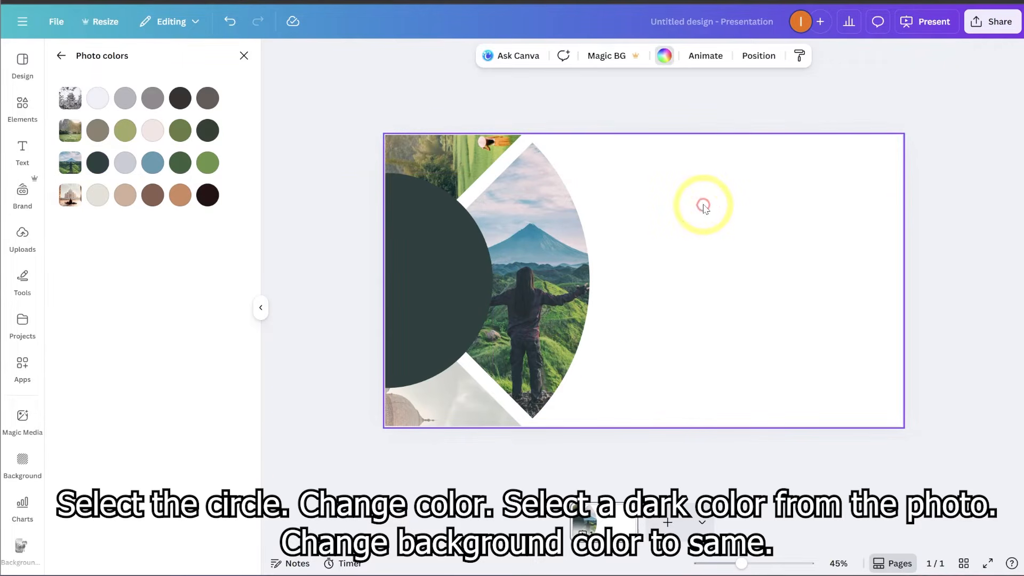
left_click(98, 163)
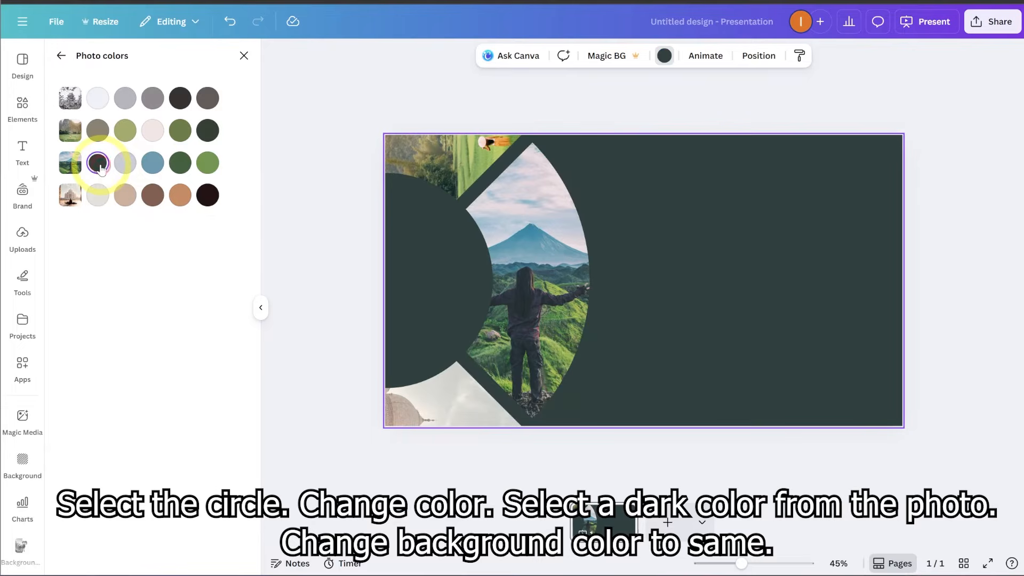
Add a heading text box, paste in the PHILIPPINES title with its description, and set the font size to 50.
left_click(27, 154)
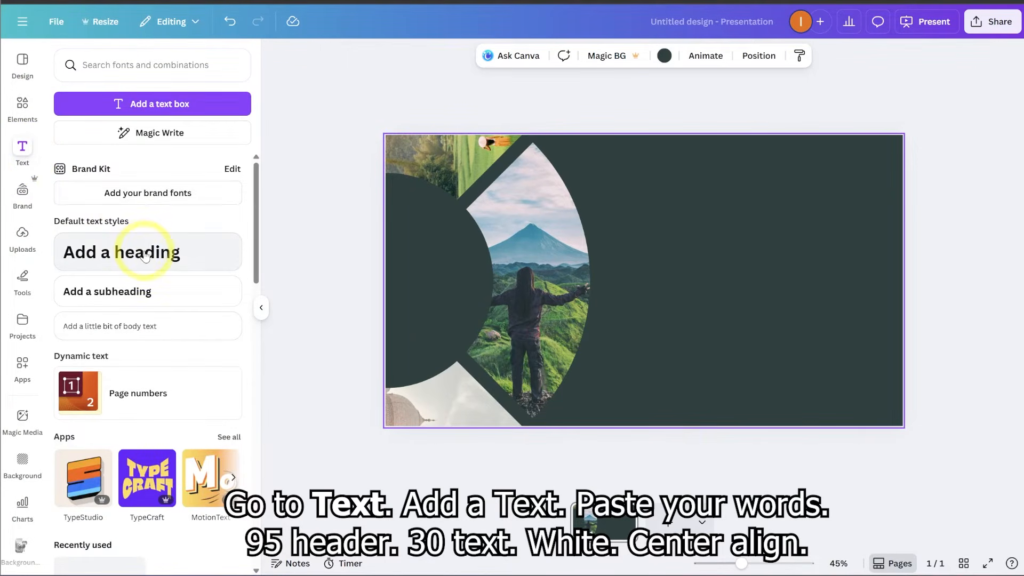
left_click(144, 255)
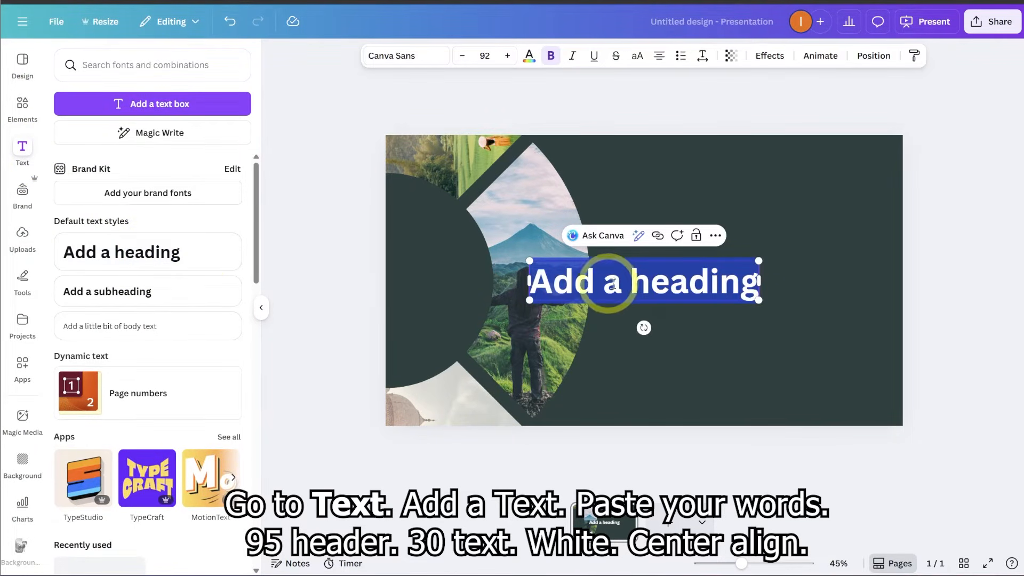
key("ctrl+v")
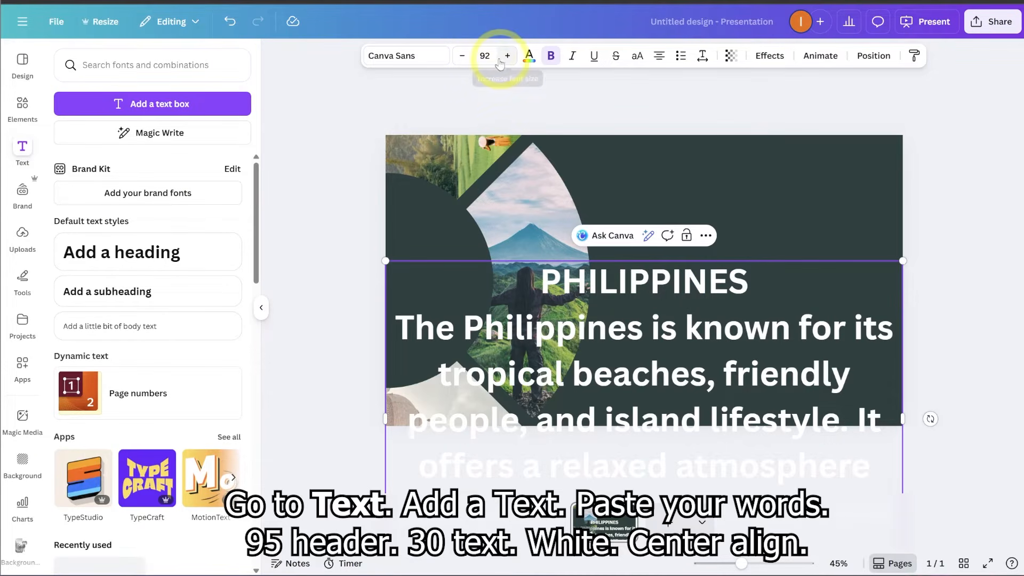
left_click(481, 56)
type("50")
key("Return")
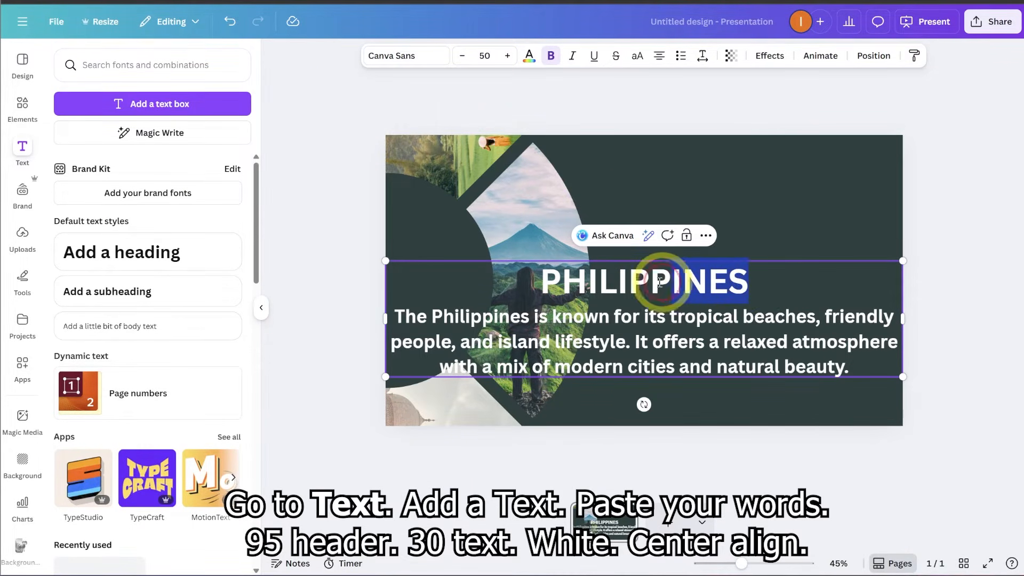
Set the PHILIPPINES title to font size 95 and the description below it to size 30.
left_click(492, 56)
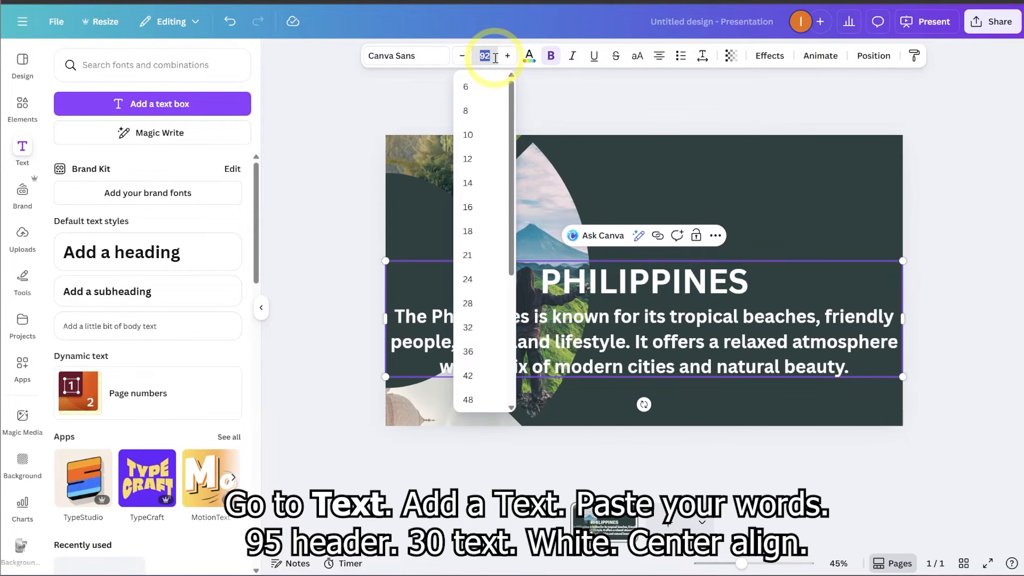
type("95")
key("Return")
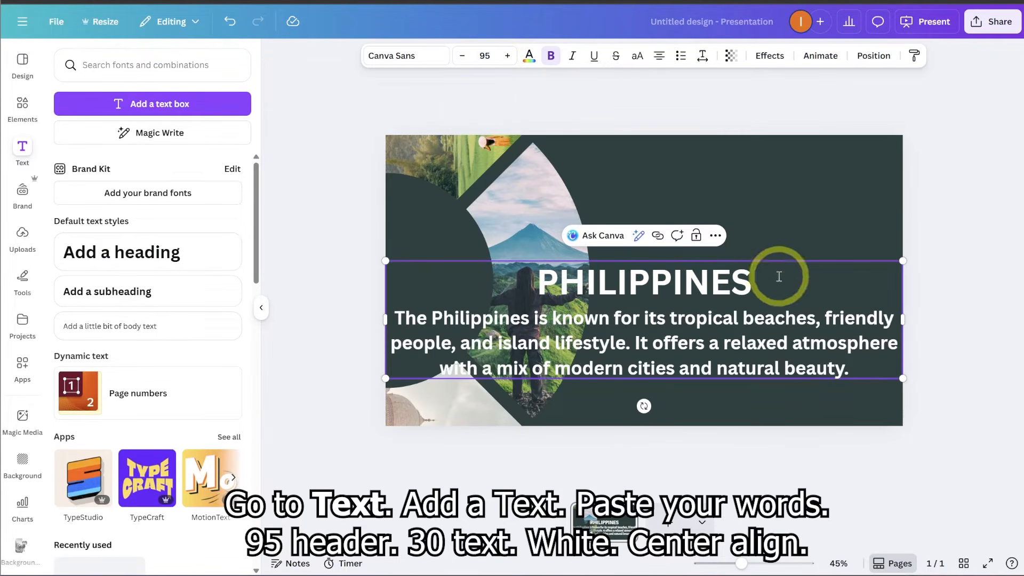
left_click_drag(854, 368, 398, 317)
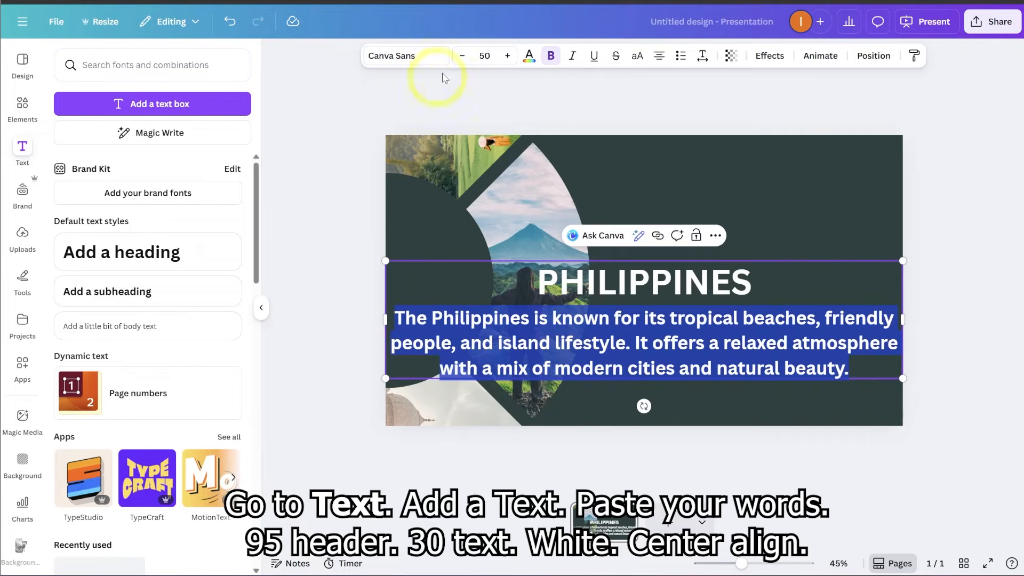
left_click(490, 56)
type("30")
key("Return")
Narrow the text box from both sides to fit the empty area beside the wheel and justify the description.
left_click_drag(382, 300, 625, 300)
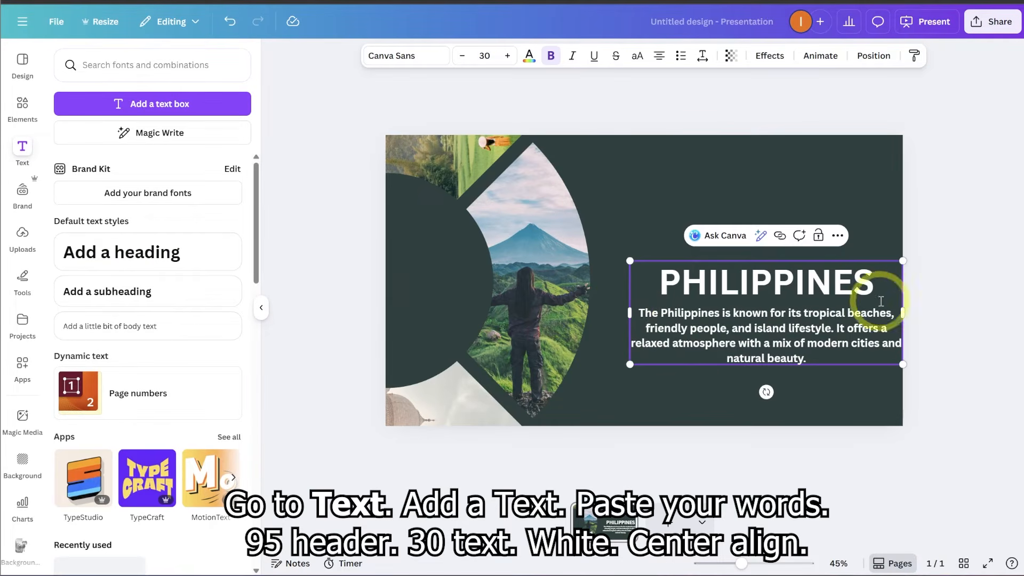
left_click_drag(903, 312, 866, 321)
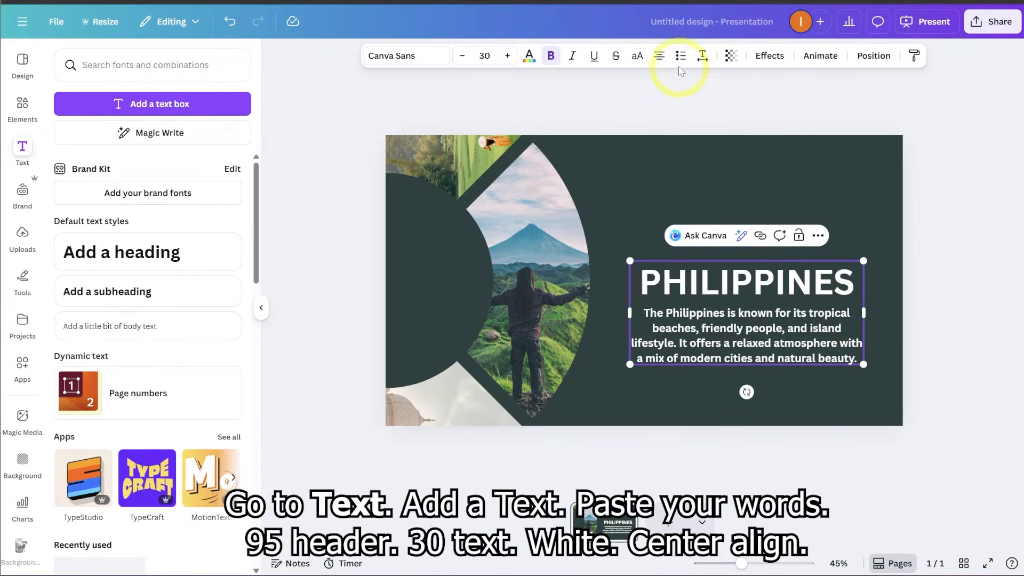
left_click(660, 56)
left_click(660, 58)
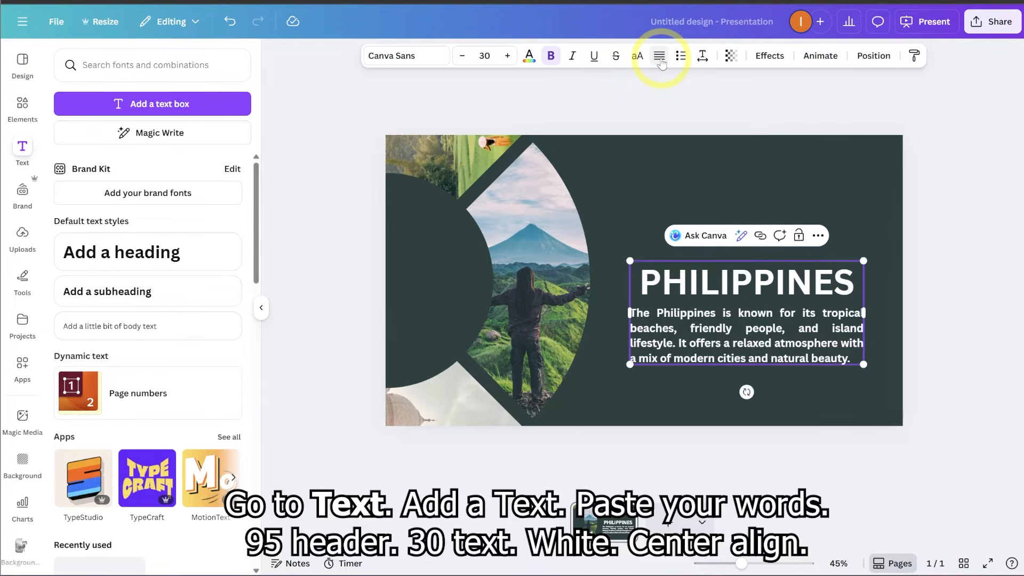
Move the text box up to the slide's vertical centre and remove bold from the description.
left_click_drag(744, 306, 745, 274)
left_click(853, 322)
left_click_drag(856, 326, 622, 280)
left_click(551, 55)
left_click(817, 311)
left_click(866, 177)
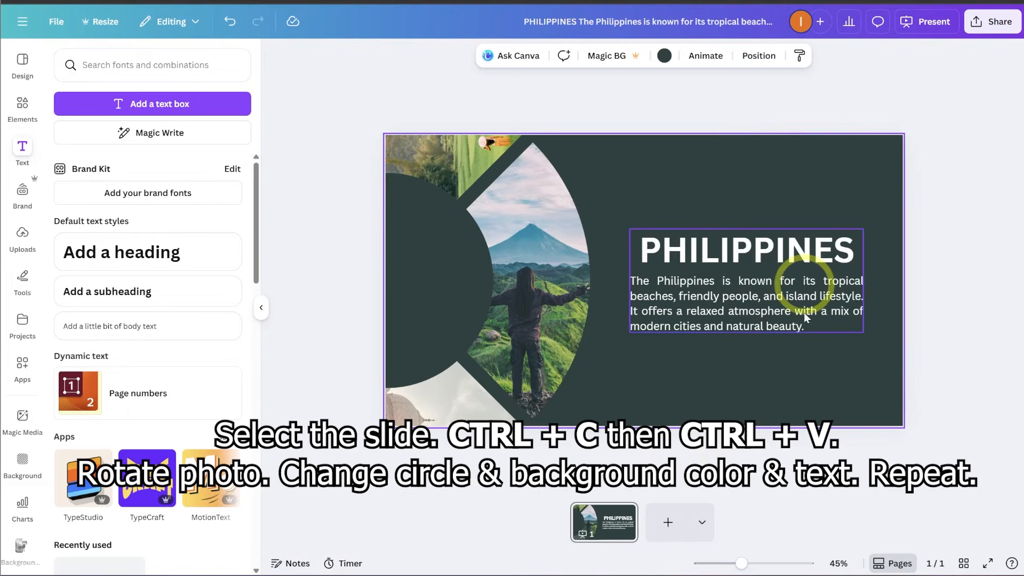
Duplicate the Philippines slide and rotate the wheel on the copy so the Vietnam rice-field photo faces right.
left_click(614, 533)
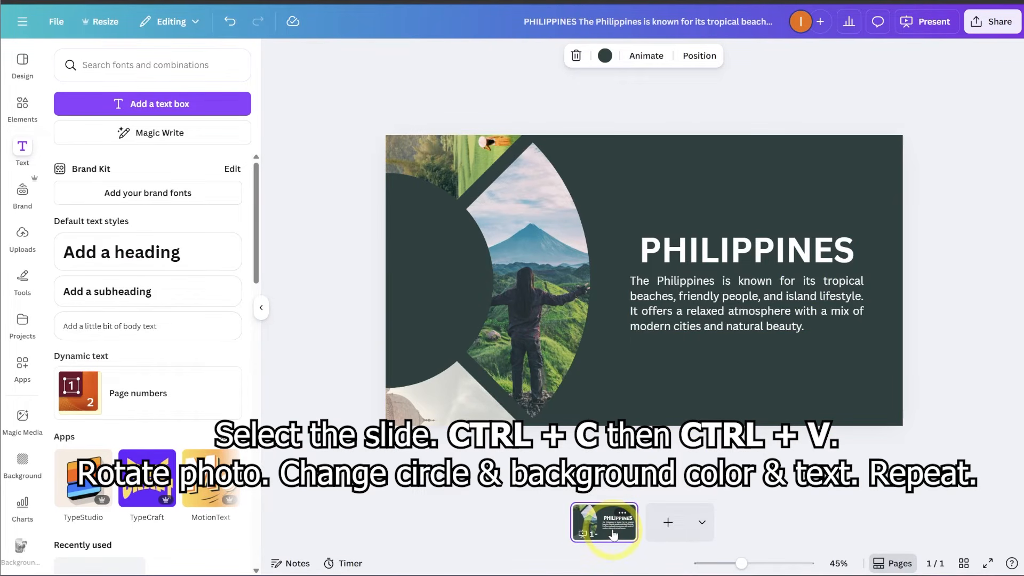
key("ctrl+c")
key("ctrl+v")
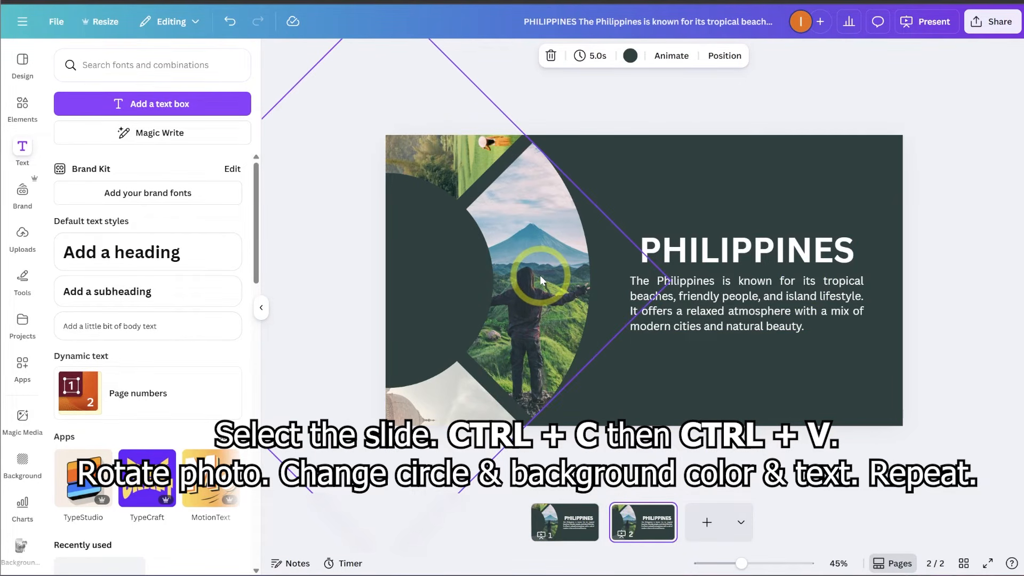
left_click(541, 280)
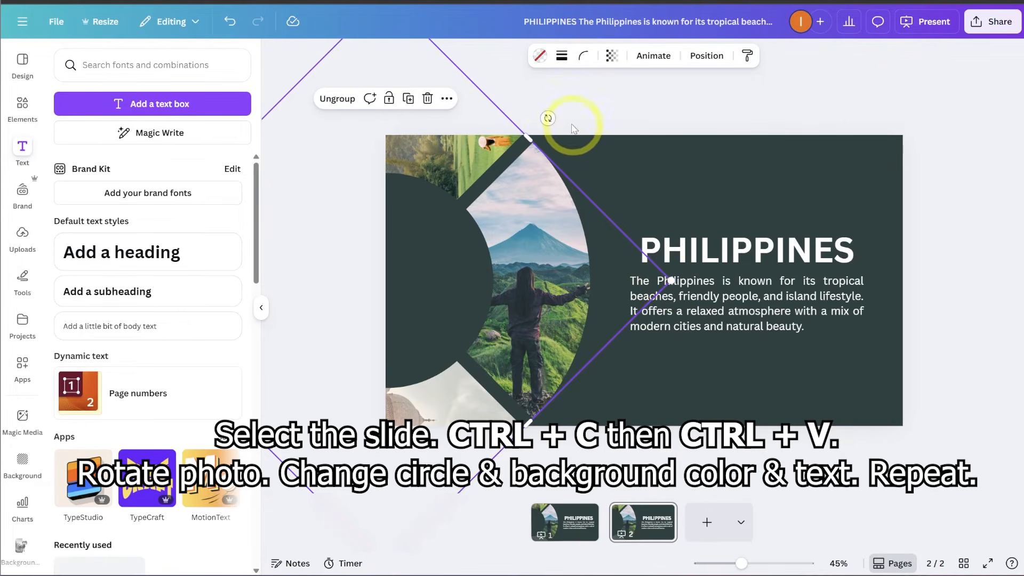
left_click_drag(548, 117, 552, 450)
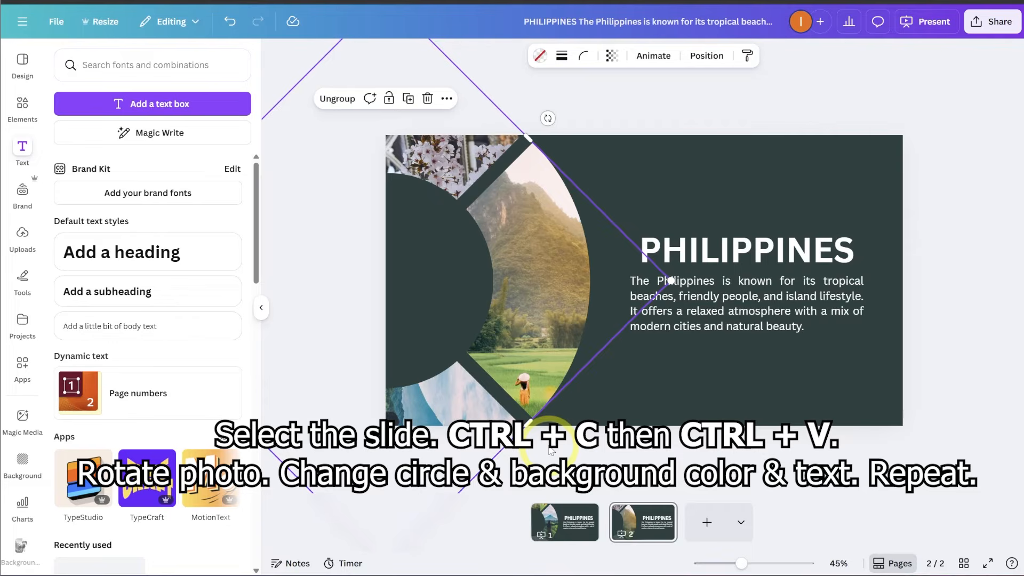
Recolour the second slide's centre circle and background with the olive green photo colour from the Vietnam photo.
left_click(431, 267)
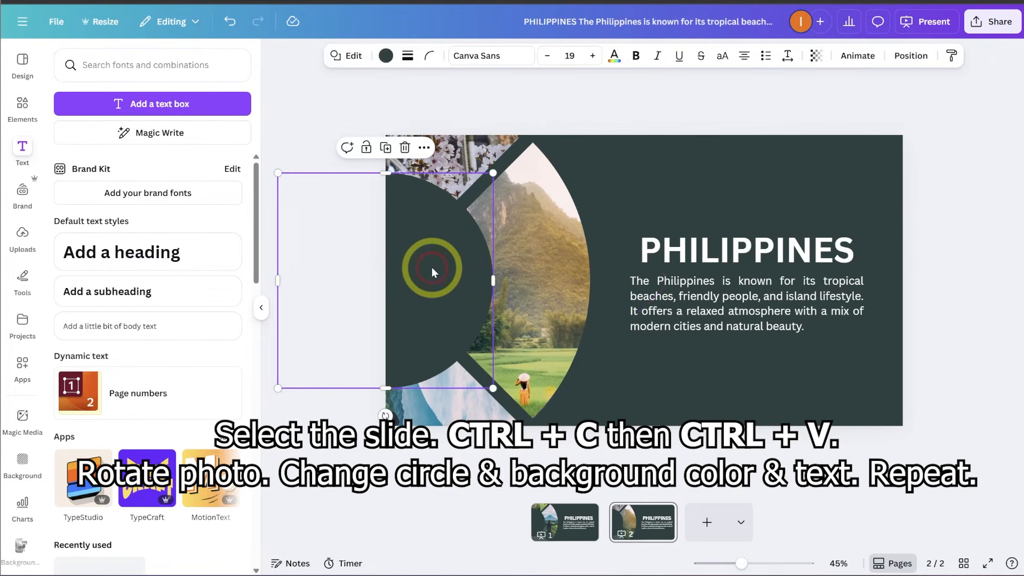
left_click(385, 56)
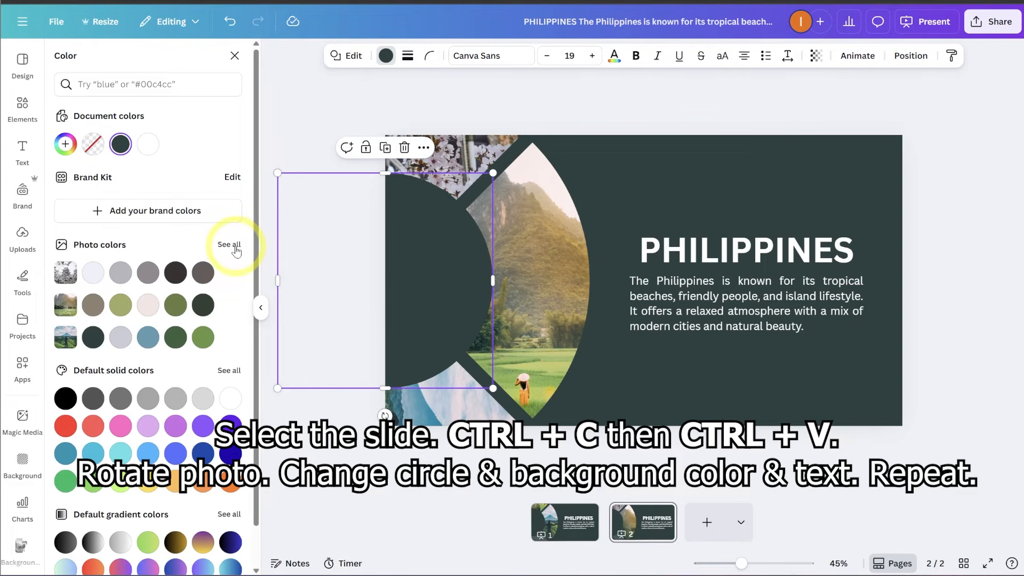
left_click(176, 304)
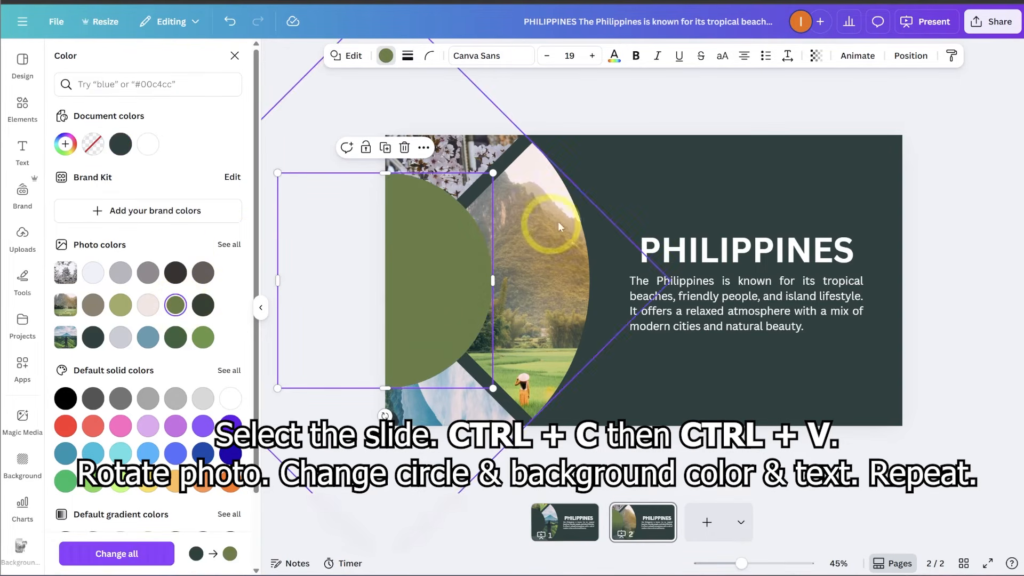
left_click(699, 190)
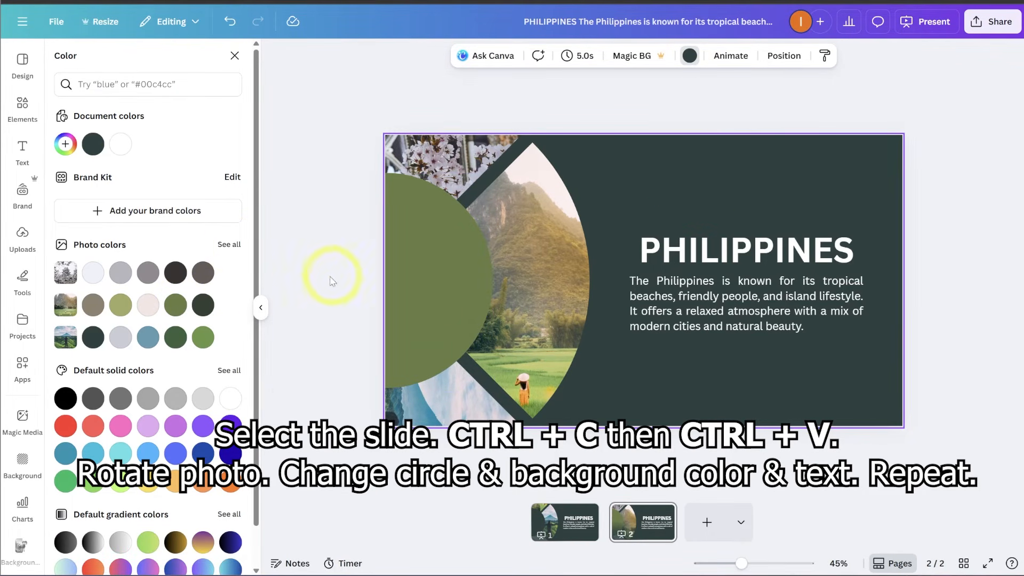
left_click(173, 304)
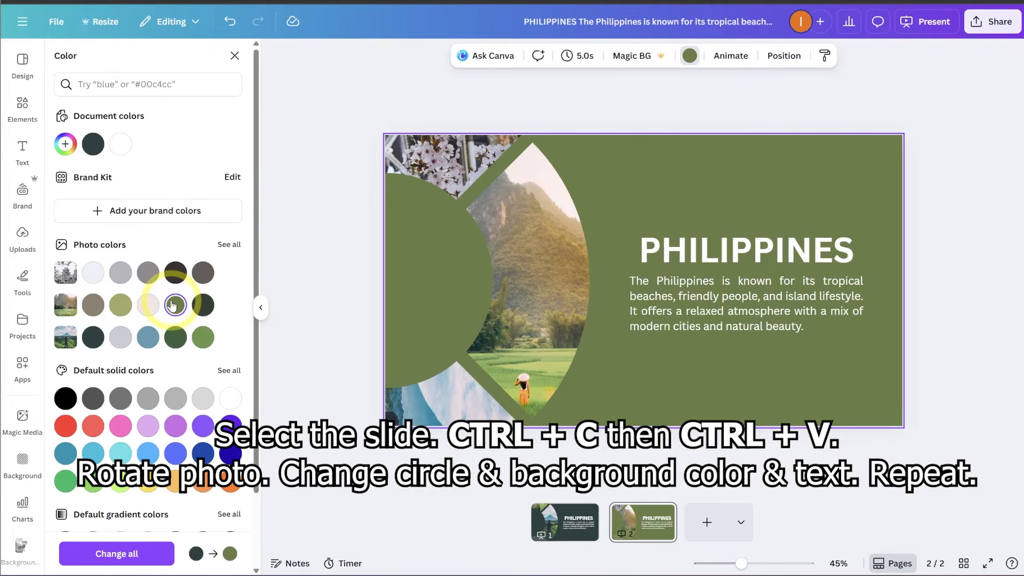
Replace the second slide's text with the title VIETNAM and the description beginning "Vietnam features stunning natural landscapes, busy street life".
left_click_drag(807, 328, 641, 258)
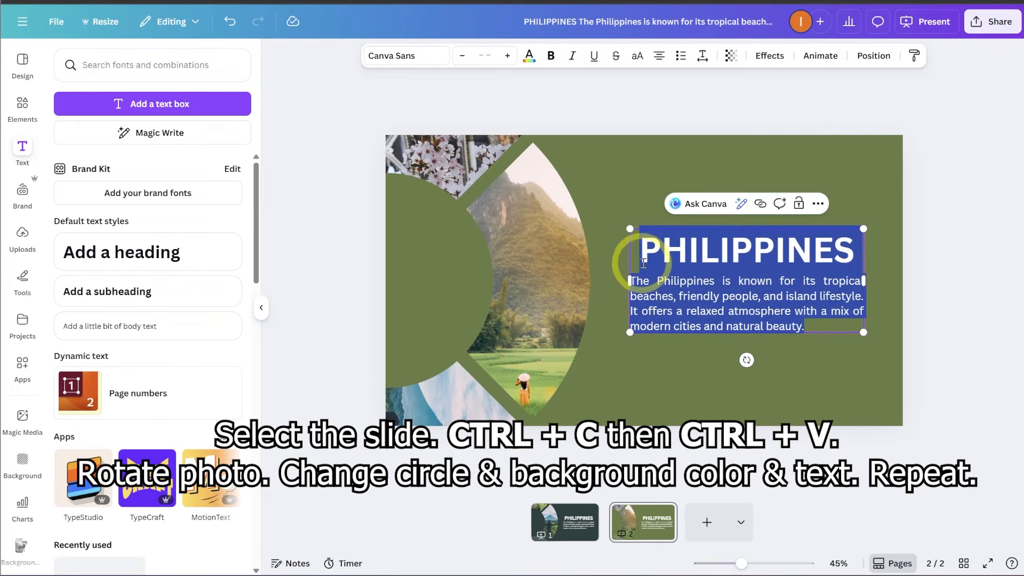
type("VIETNAM Vietnam features stunning natural landscapes, busy street life, and a strong sense of history. It is known for its affordable living and delicious street food.")
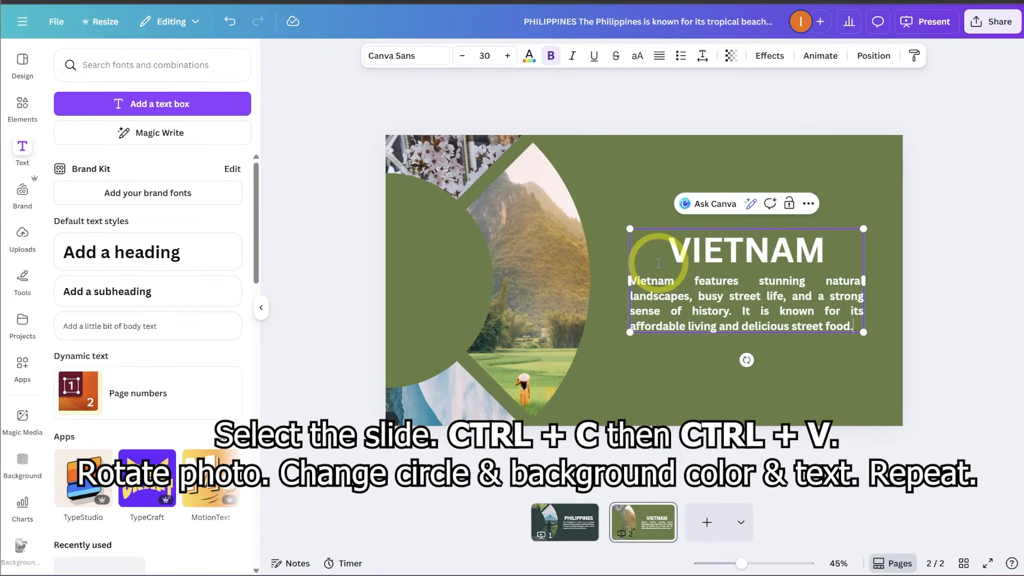
left_click(686, 376)
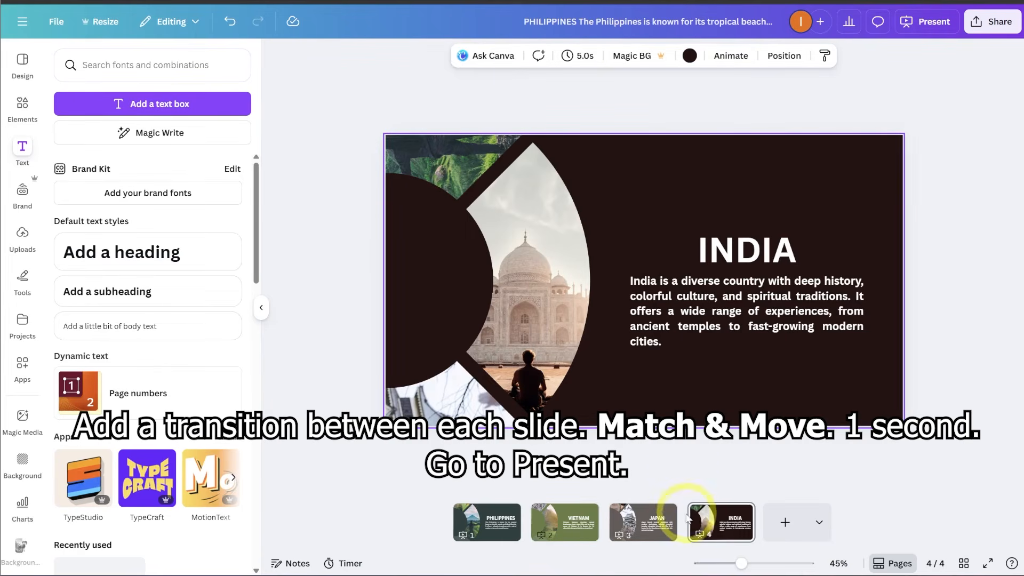
Add a Match & Move transition between the Japan and India slides and set its duration to 1 second.
mouse_move(682, 533)
left_click(682, 533)
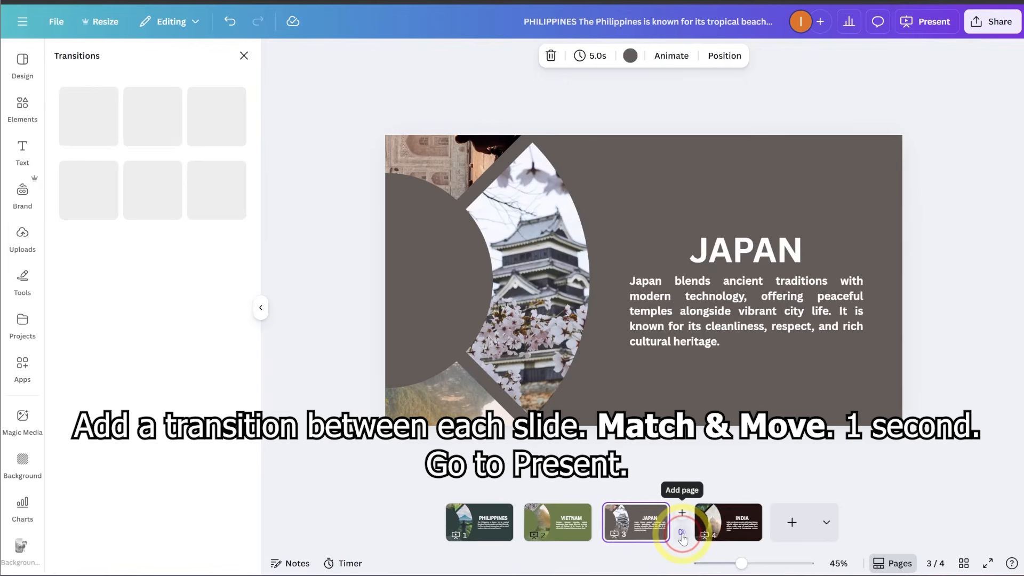
left_click(97, 292)
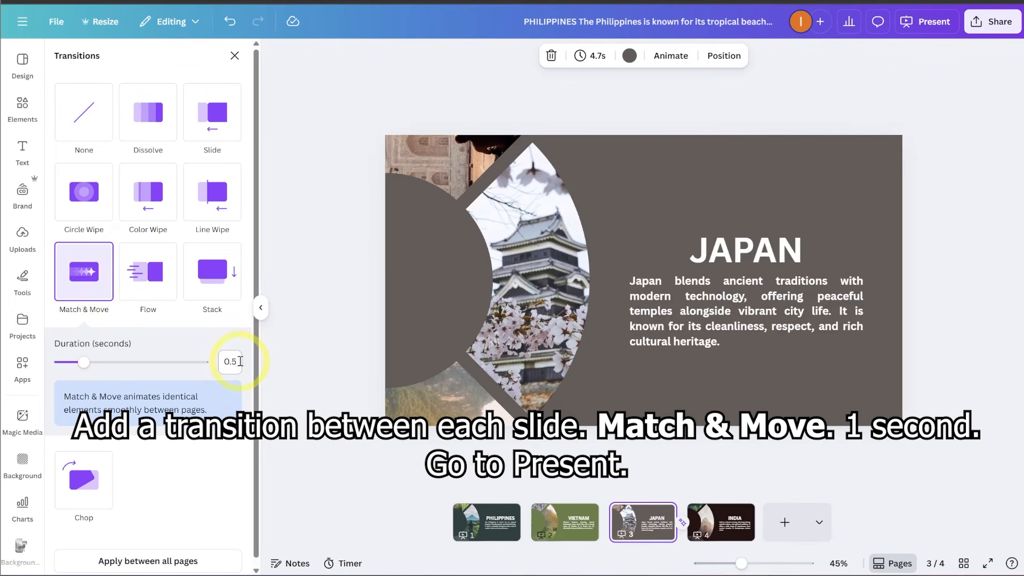
left_click(245, 452)
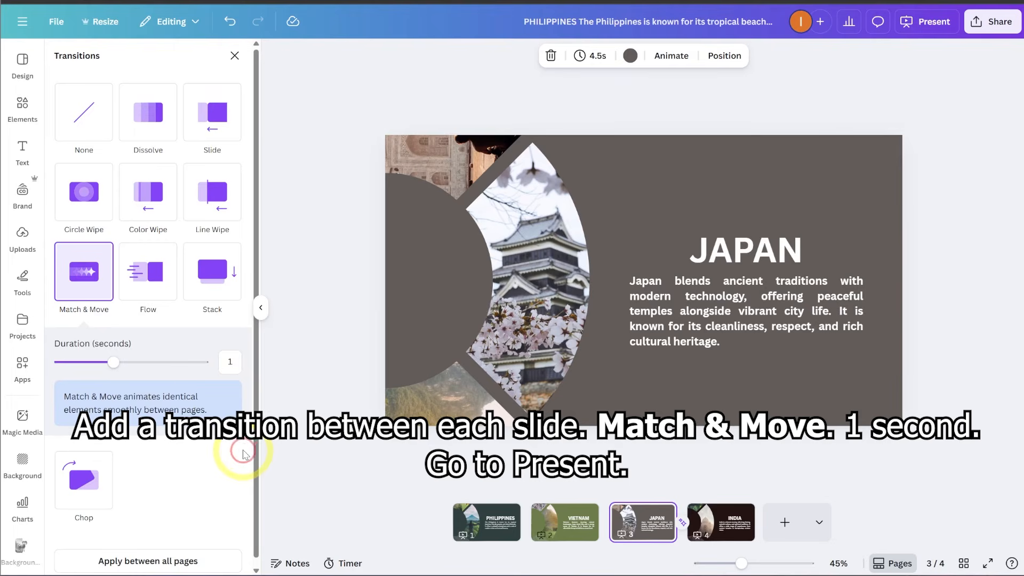
Add 1-second Match & Move transitions between the Vietnam and Japan slides and between the Philippines and Vietnam slides.
left_click(603, 534)
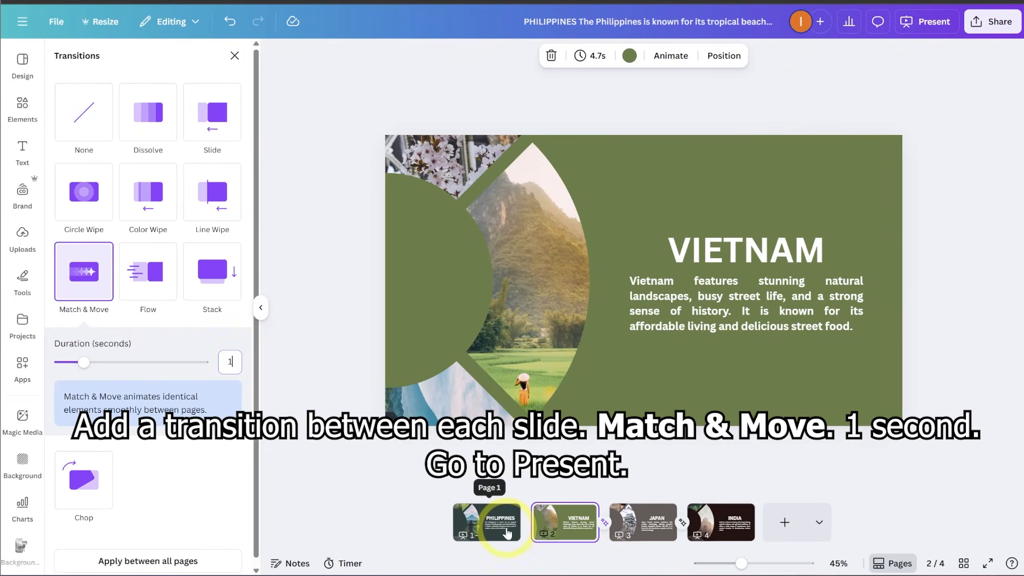
left_click(508, 534)
left_click(84, 272)
left_click(236, 364)
left_click(428, 492)
left_click(479, 516)
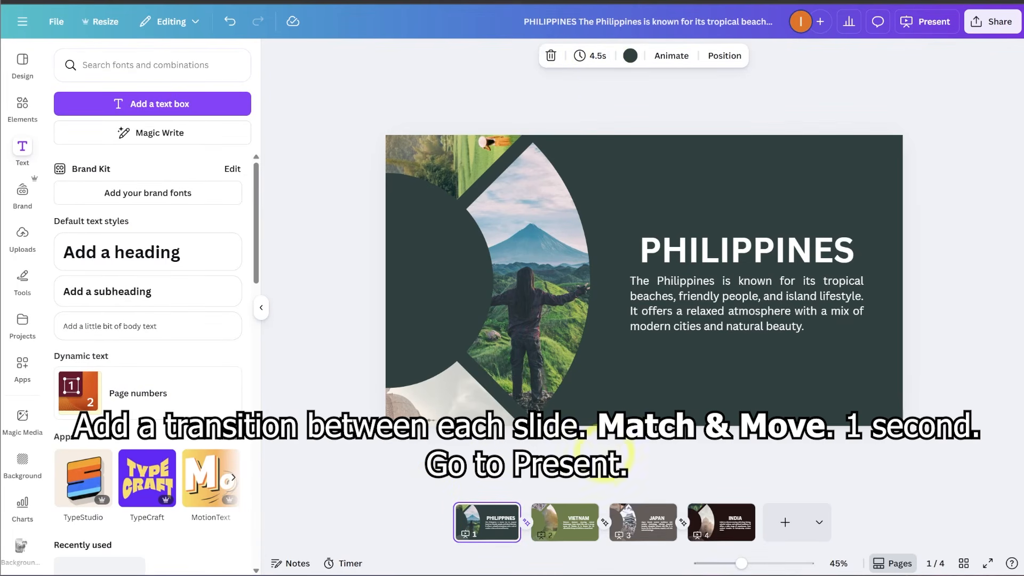
Present the slideshow full screen from the Philippines slide and advance through the slides to check the wheel transitions.
left_click(931, 26)
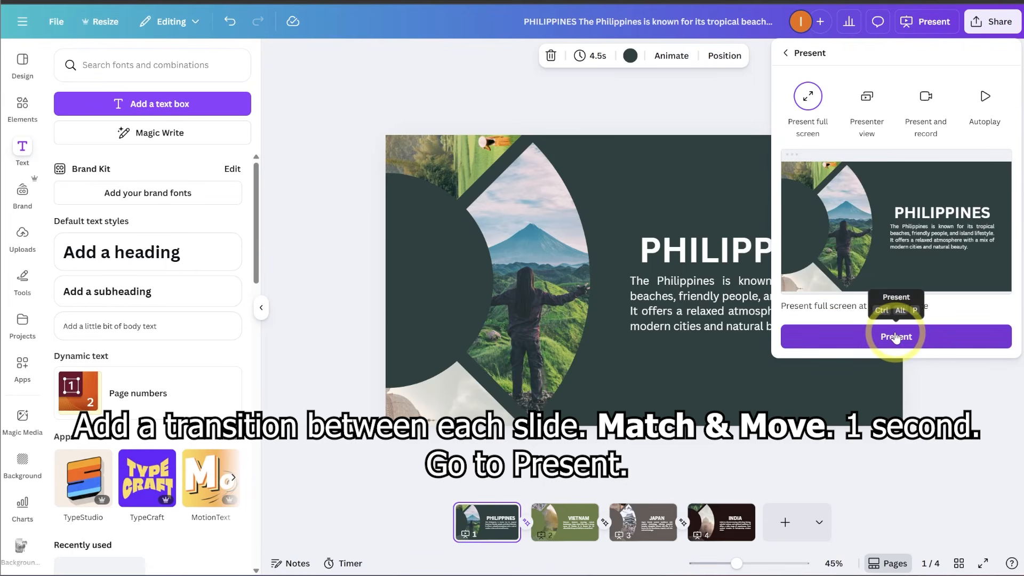
left_click(896, 338)
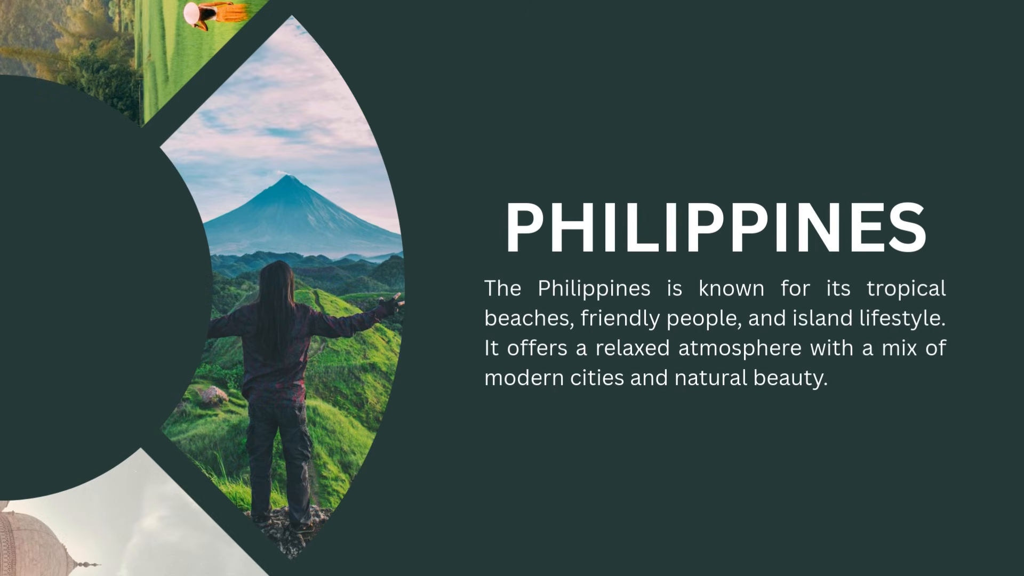
key("Right")
key("Right")
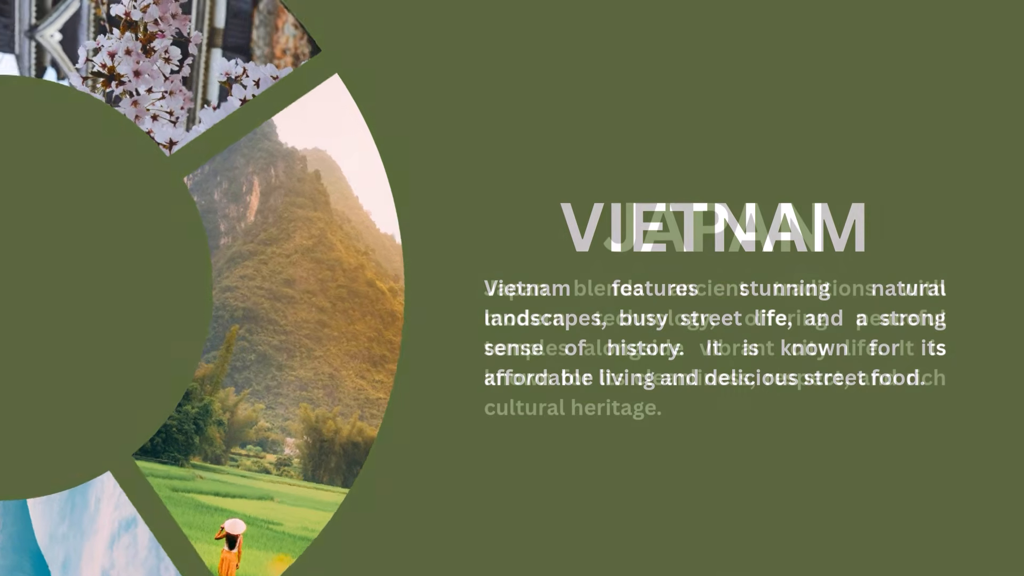
key("Right")
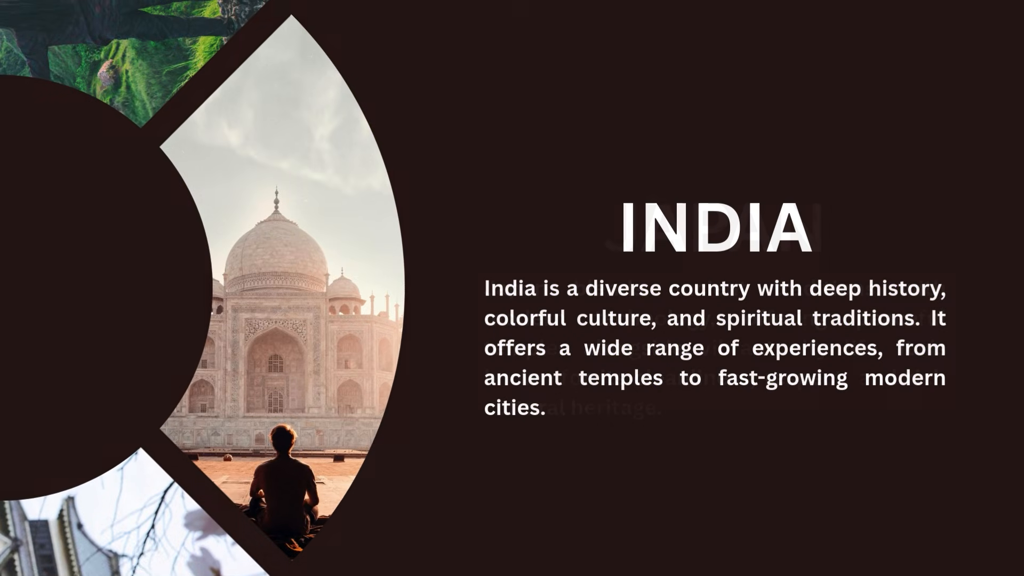
key("Right")
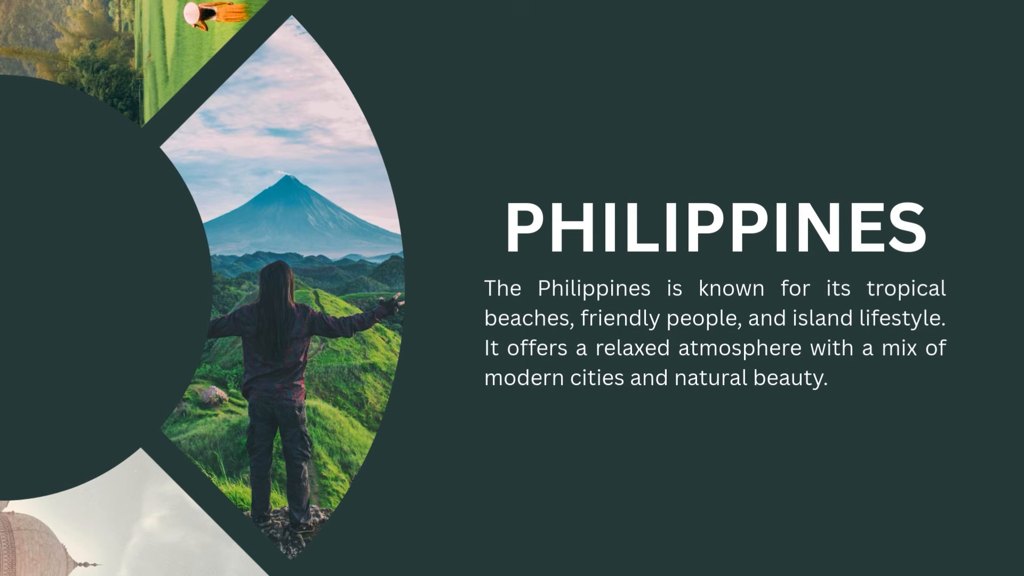
key("Right")
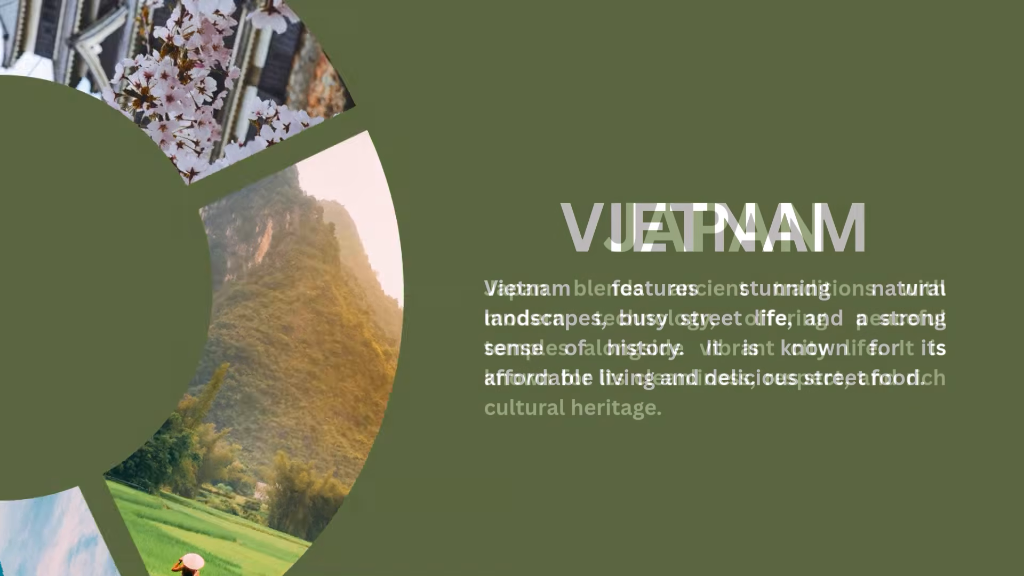